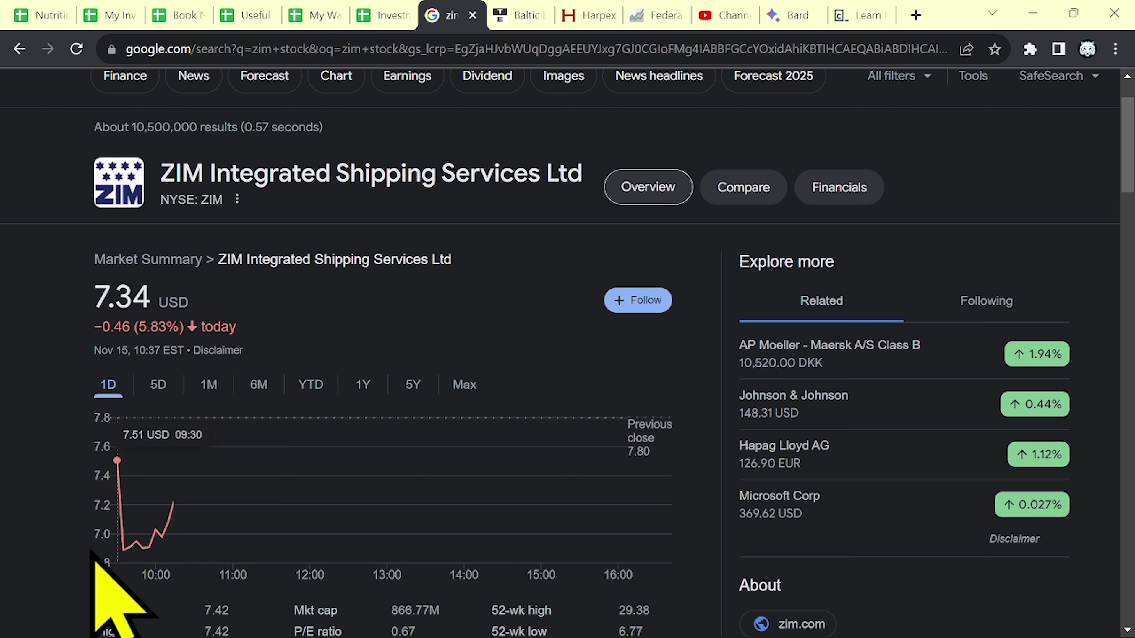
Step: Bring up the Yahoo Finance ZIM quote page, showing 7.34, down 0.46 (5.90%)
left_click(109, 622)
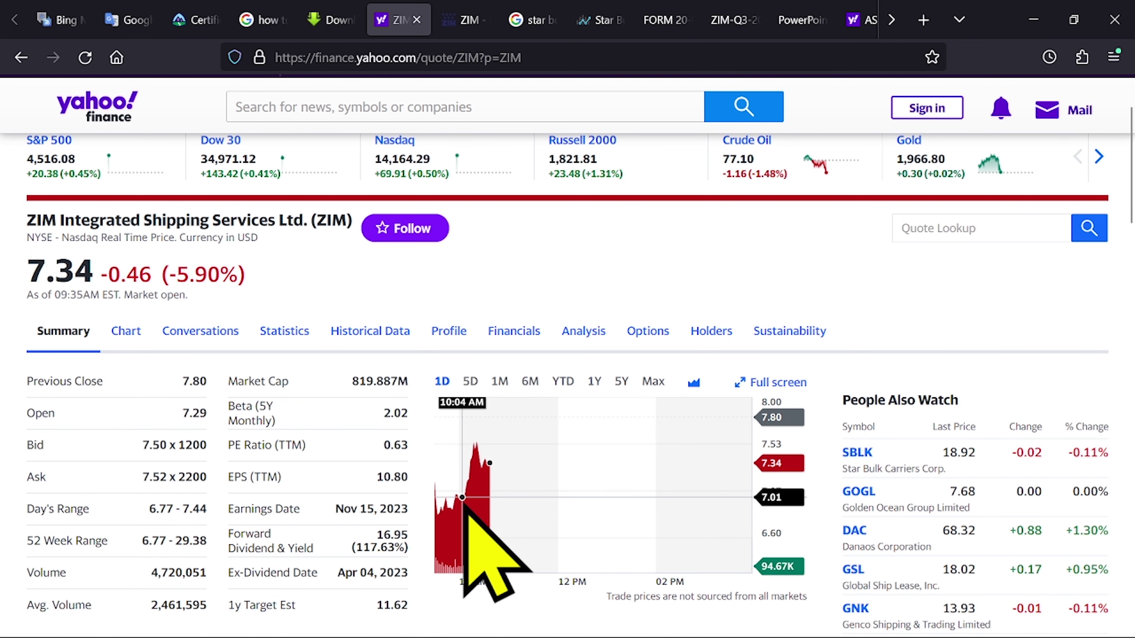
Step: Return to the Google 'zim stock' results showing 7.34 USD in Chrome
key("alt+Tab")
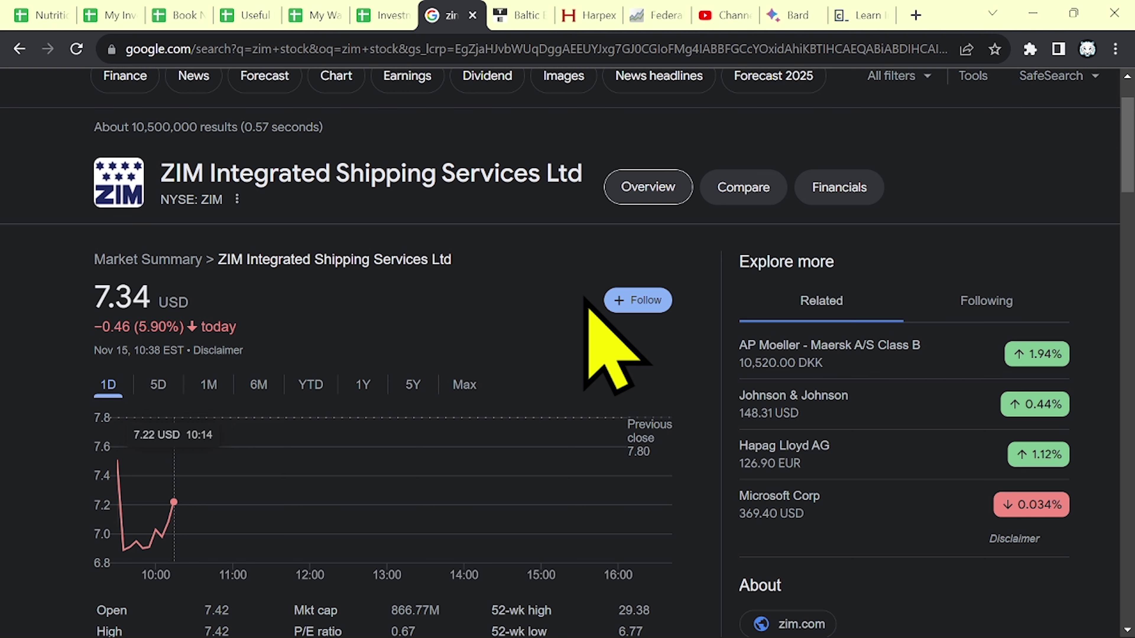
left_click(520, 10)
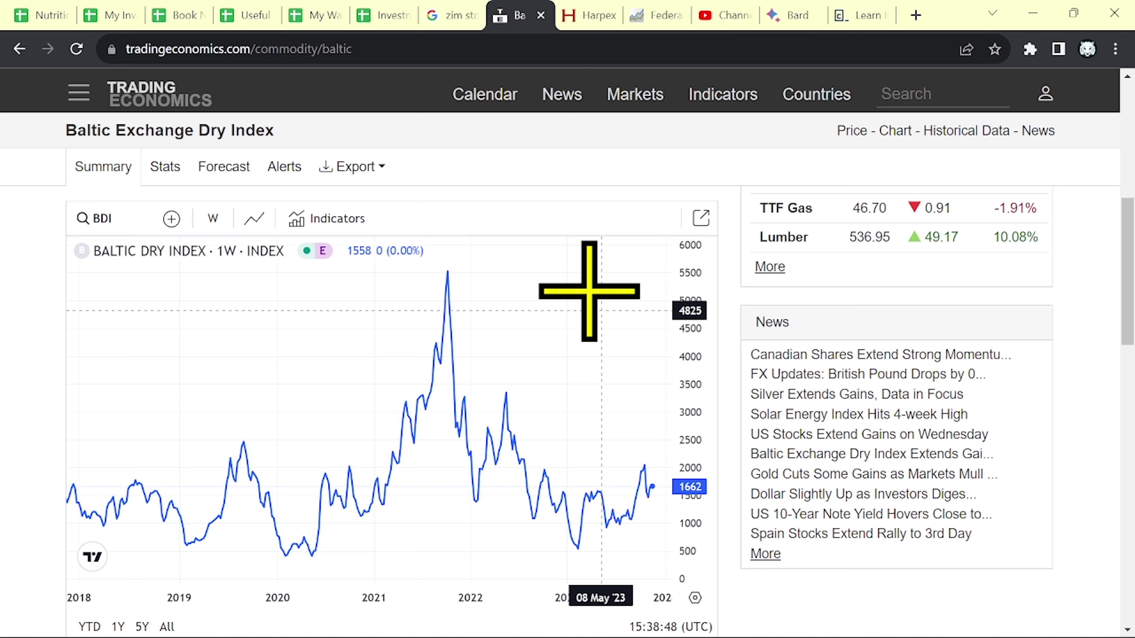
left_click(453, 9)
scroll(489, 345, "down", 2)
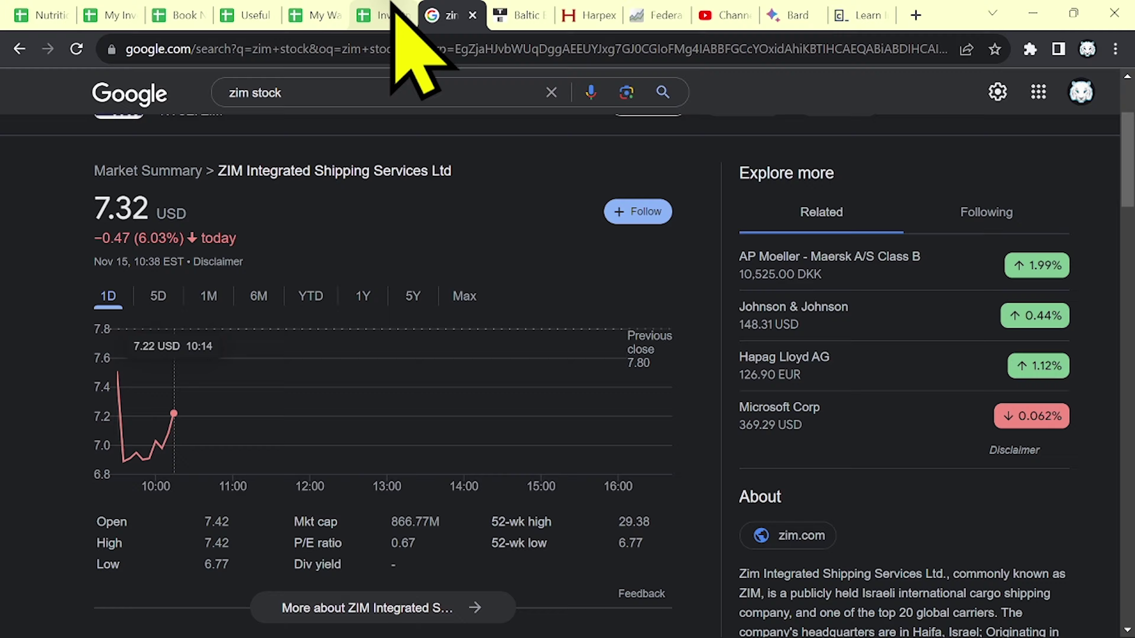
Step: Open the ZIM analysis spreadsheet and scroll through the charts to the Q3 2023 highlights
left_click(389, 13)
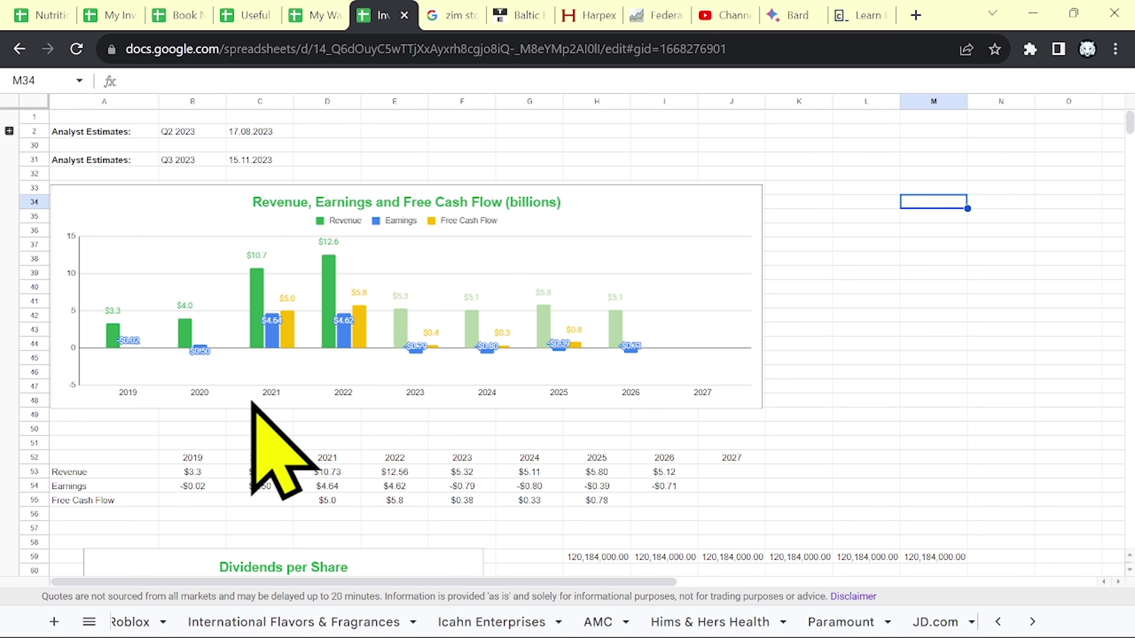
scroll(251, 403, "down", 8)
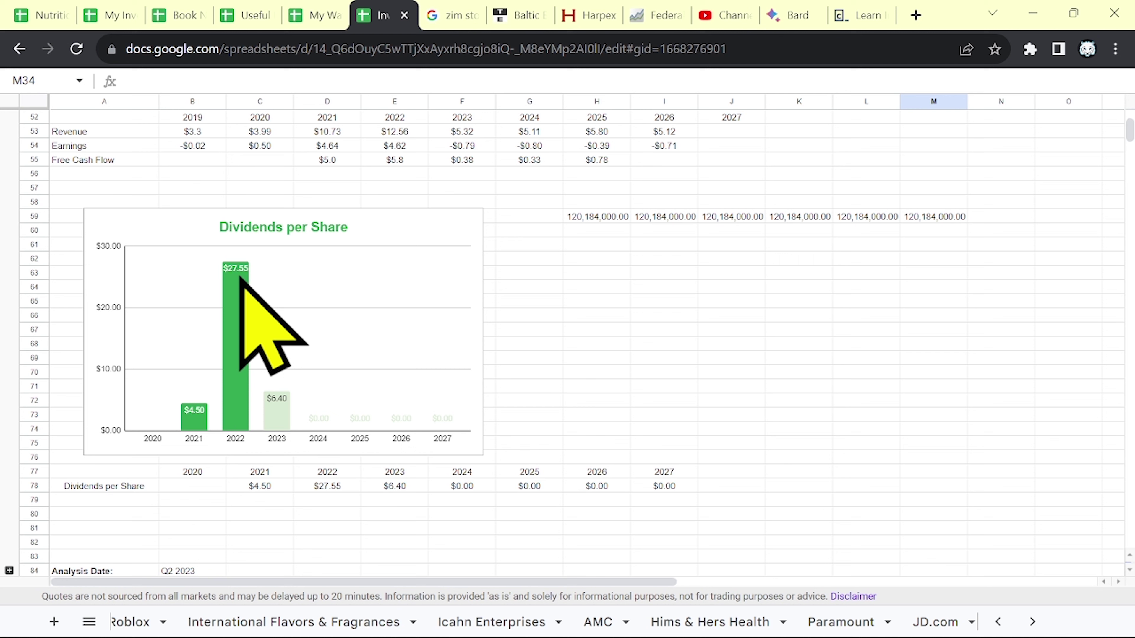
scroll(653, 299, "up", 7)
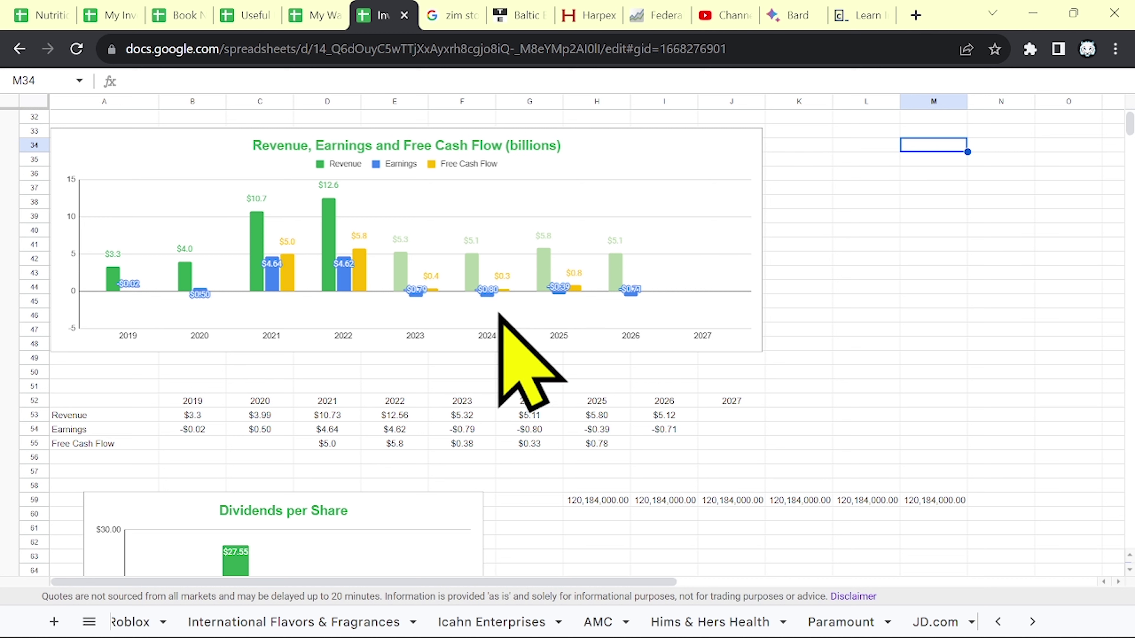
scroll(499, 314, "down", 5)
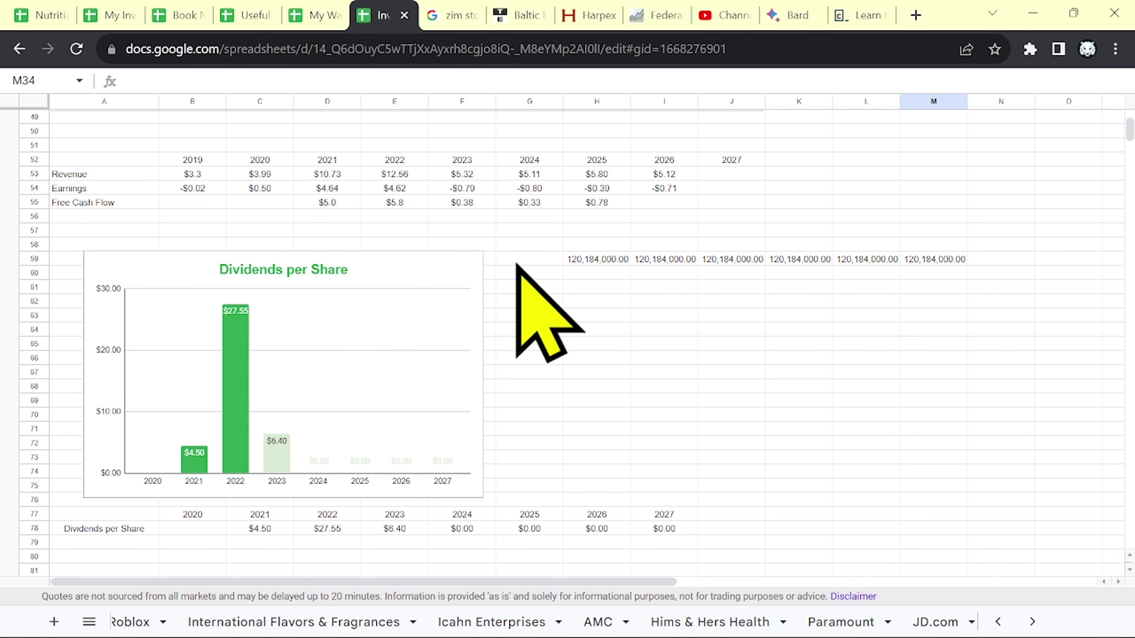
scroll(514, 268, "down", 10)
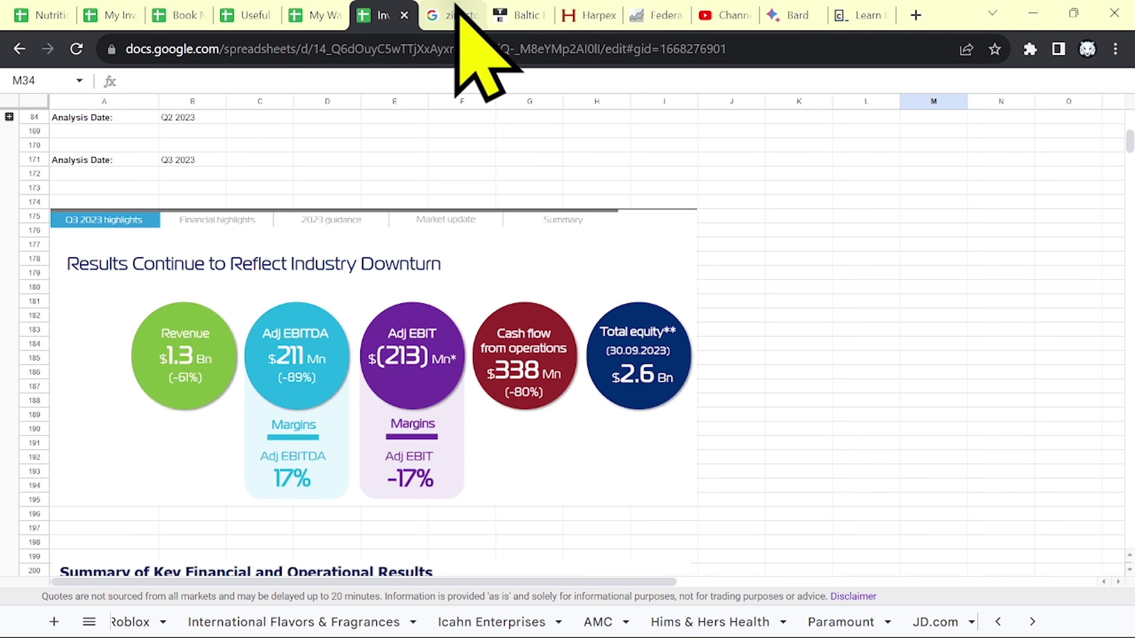
left_click(458, 14)
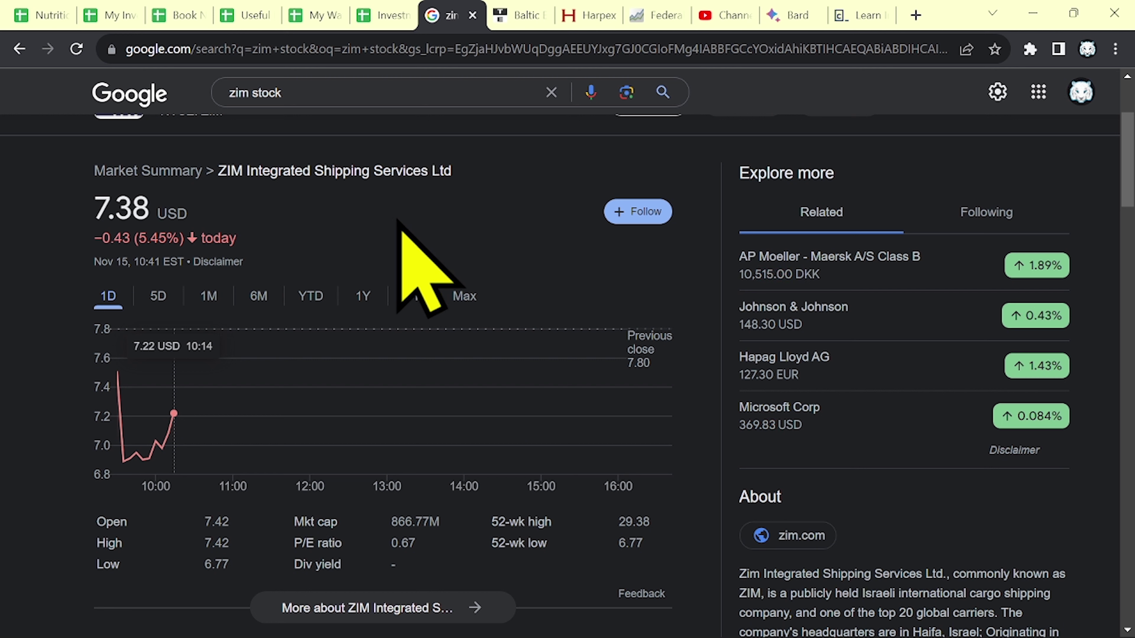
left_click(396, 14)
scroll(717, 313, "down", 5)
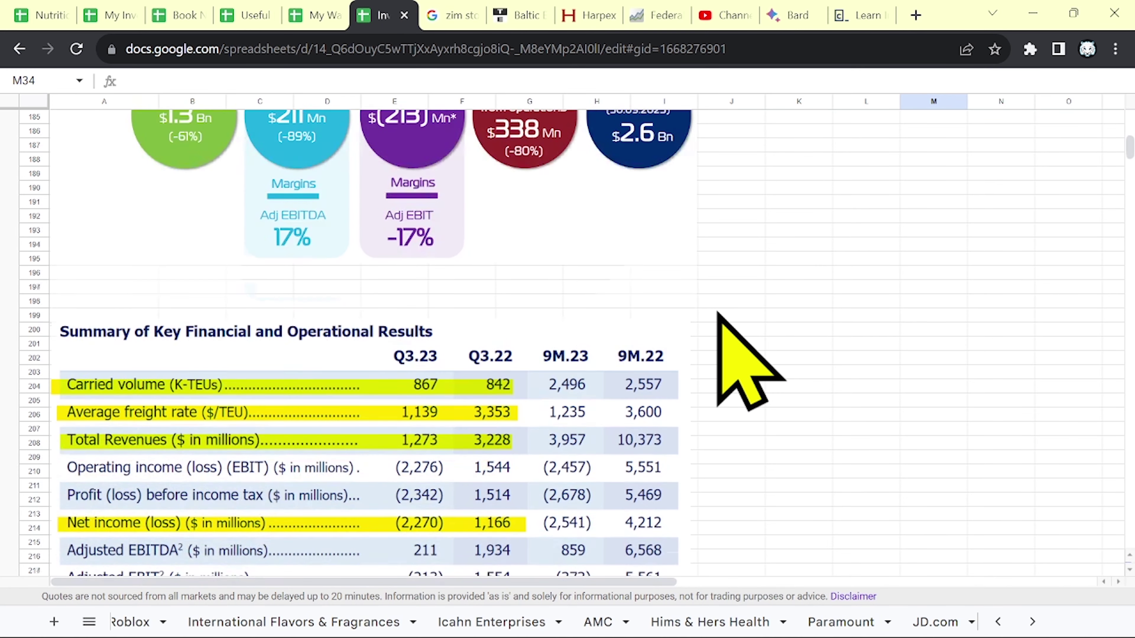
scroll(717, 313, "down", 3)
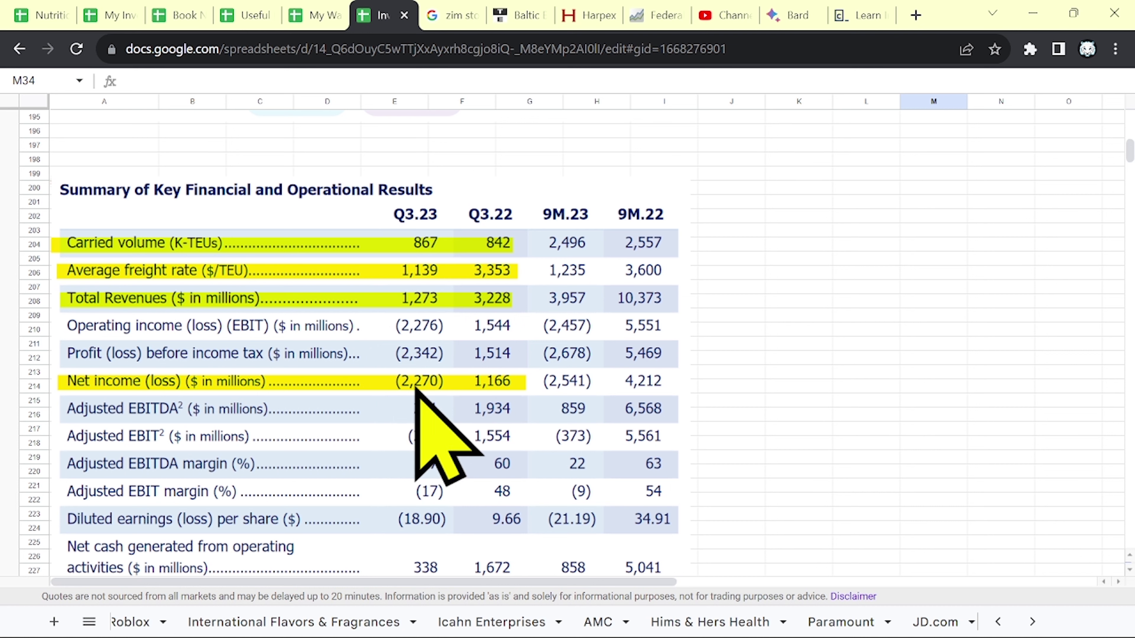
scroll(626, 233, "down", 3)
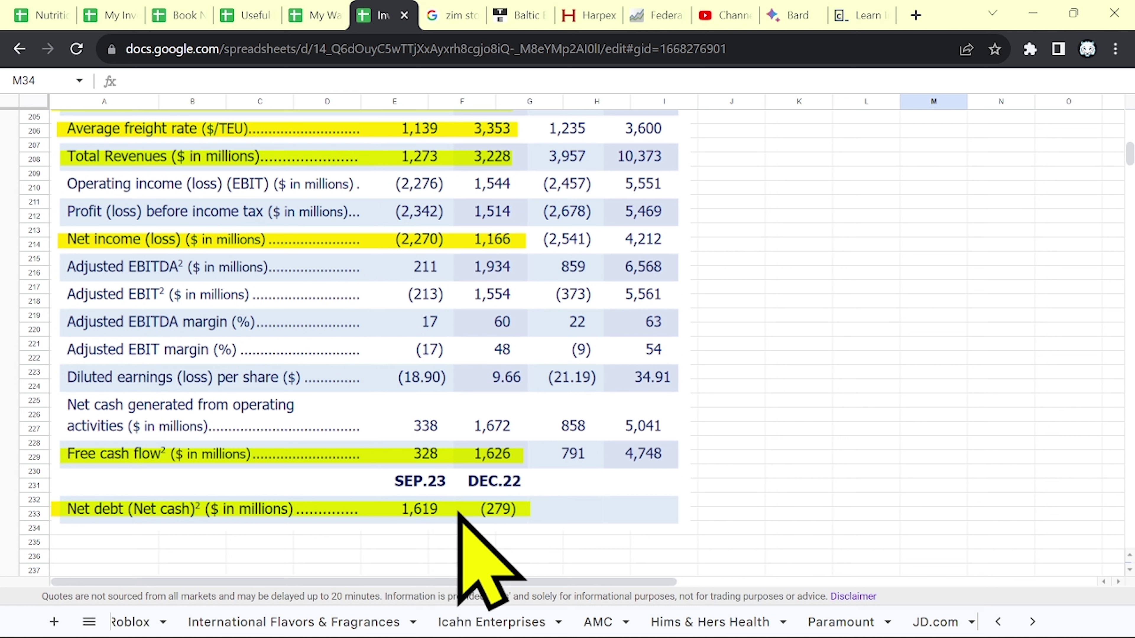
left_click(704, 286)
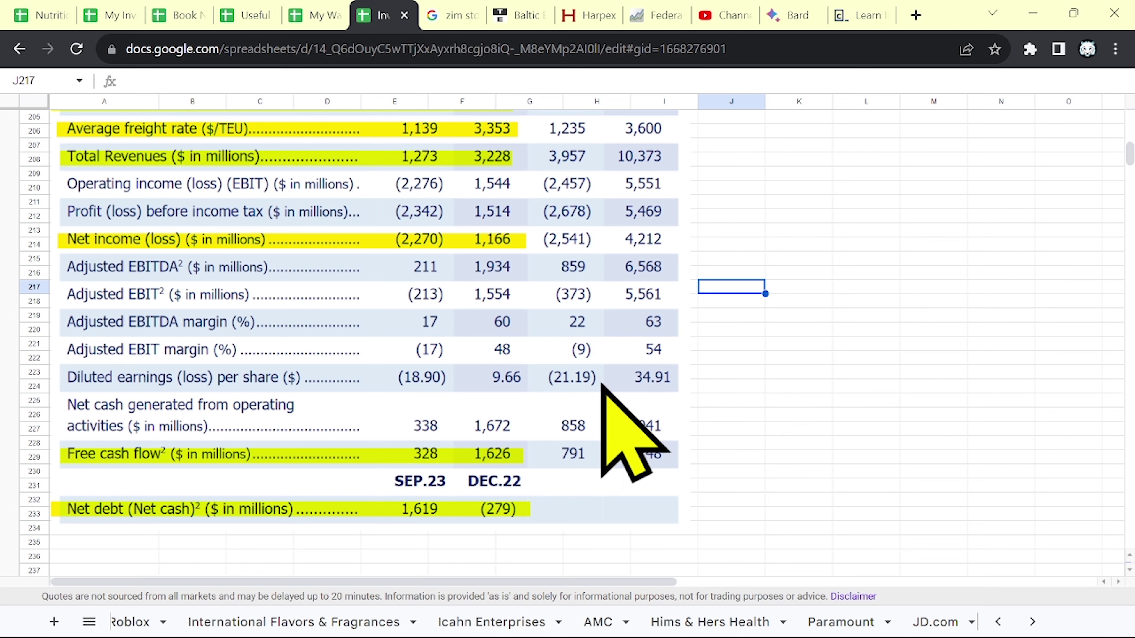
Step: Scroll past the Balance Sheet and 2023 Guidance sections, then open the Baltic Dry Index chart
left_click(519, 5)
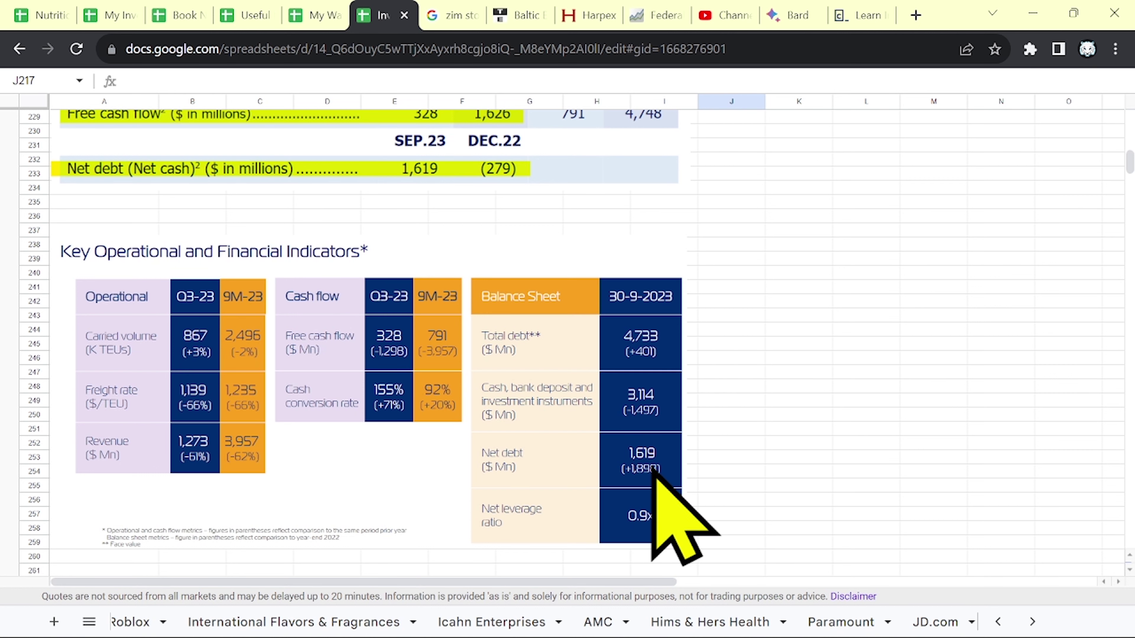
scroll(692, 465, "down", 5)
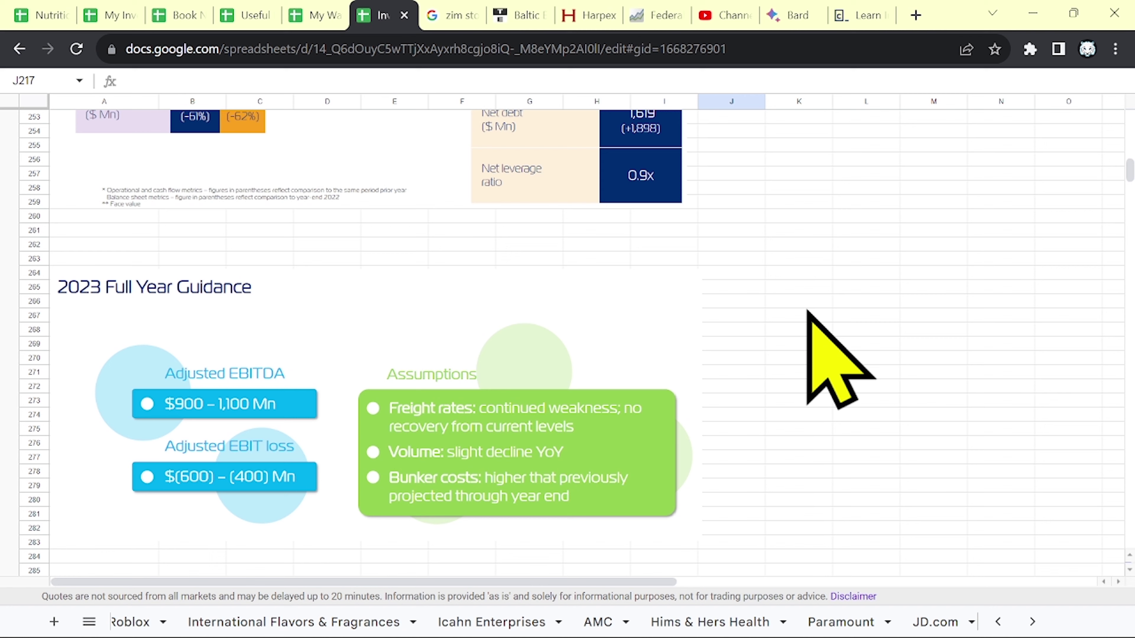
left_click(529, 18)
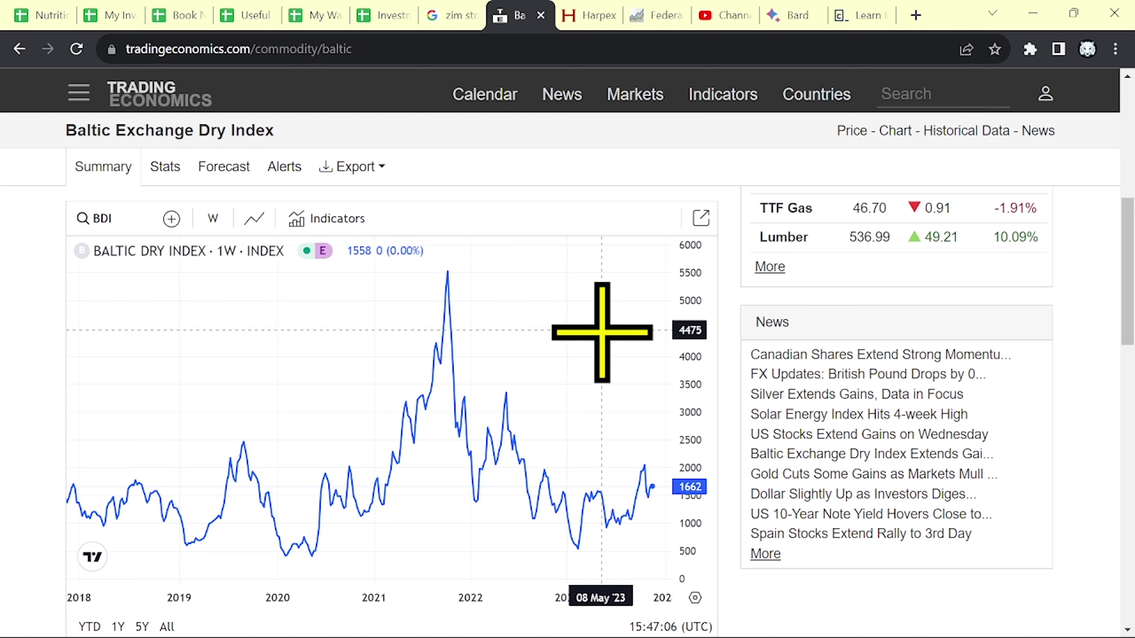
Step: Compare the Baltic Dry Index (1662) with the Harpex container charter index, ending on Baltic
left_click(588, 9)
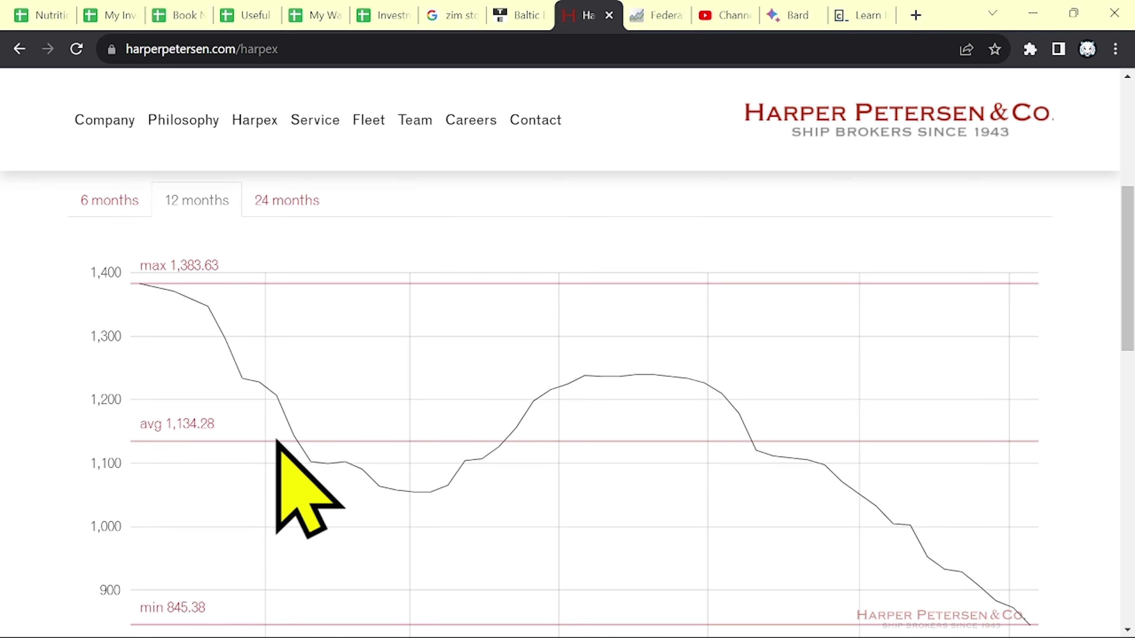
key("ctrl+shift+Tab")
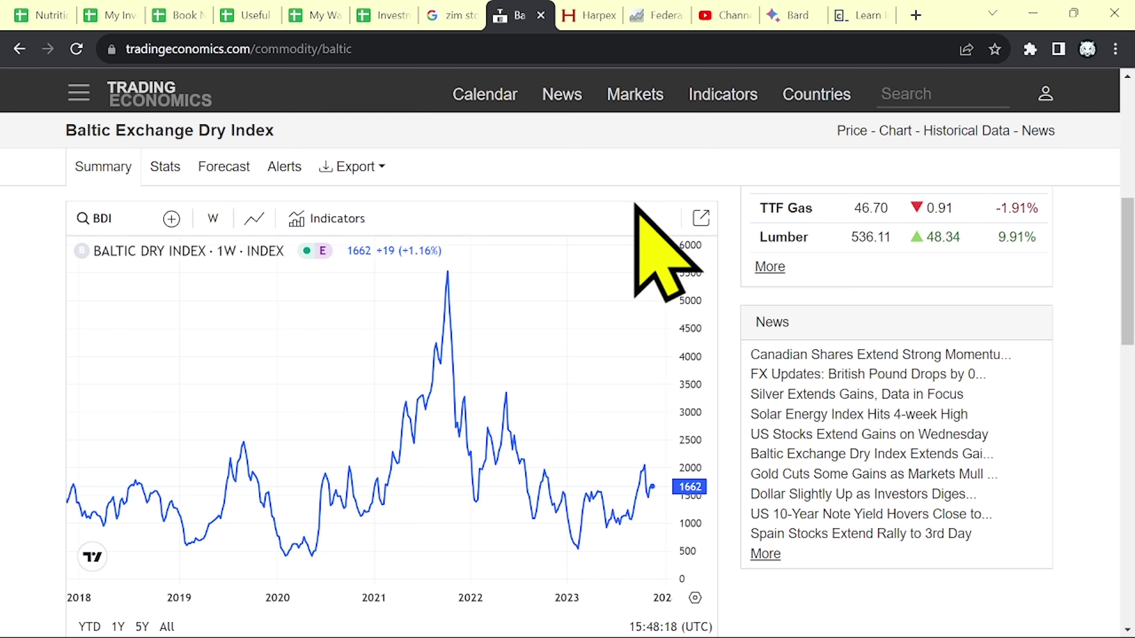
left_click(588, 6)
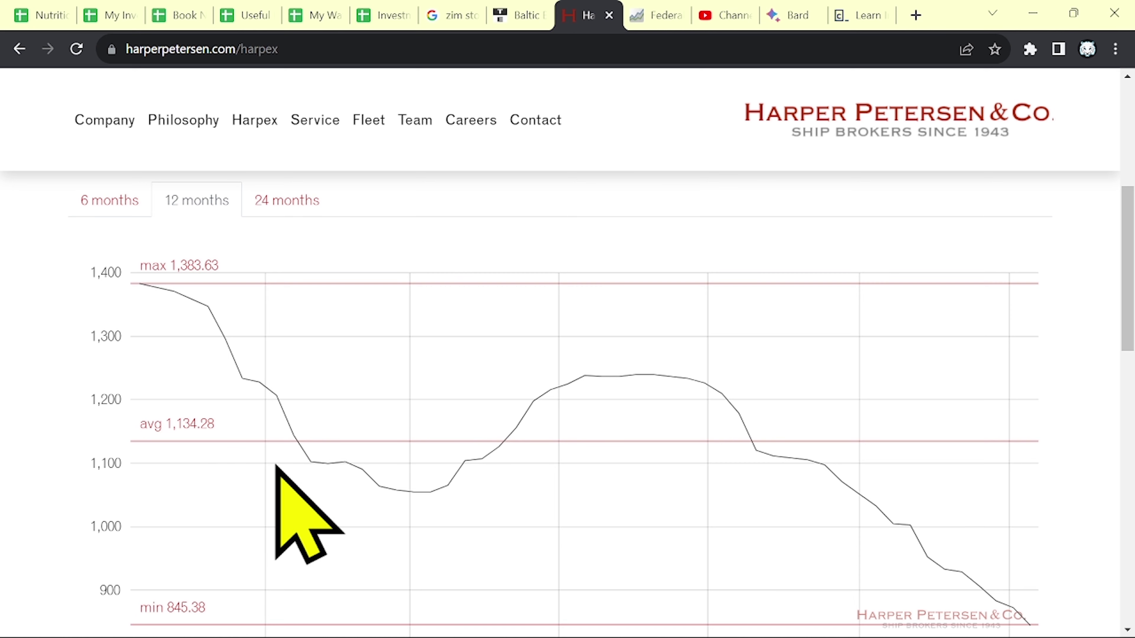
left_click(516, 14)
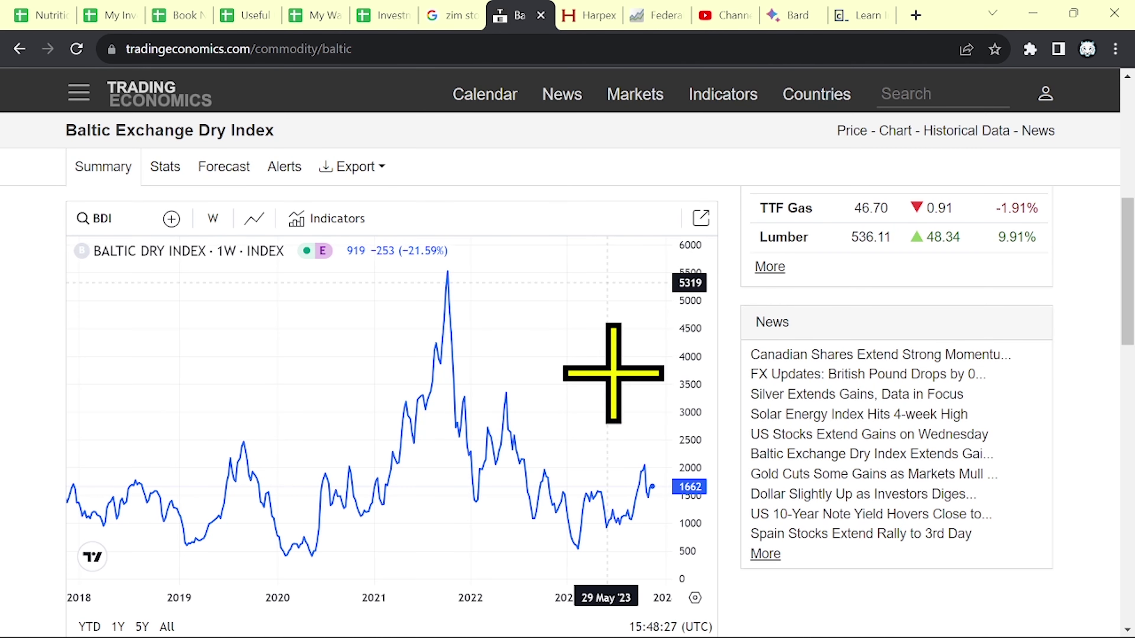
left_click(581, 7)
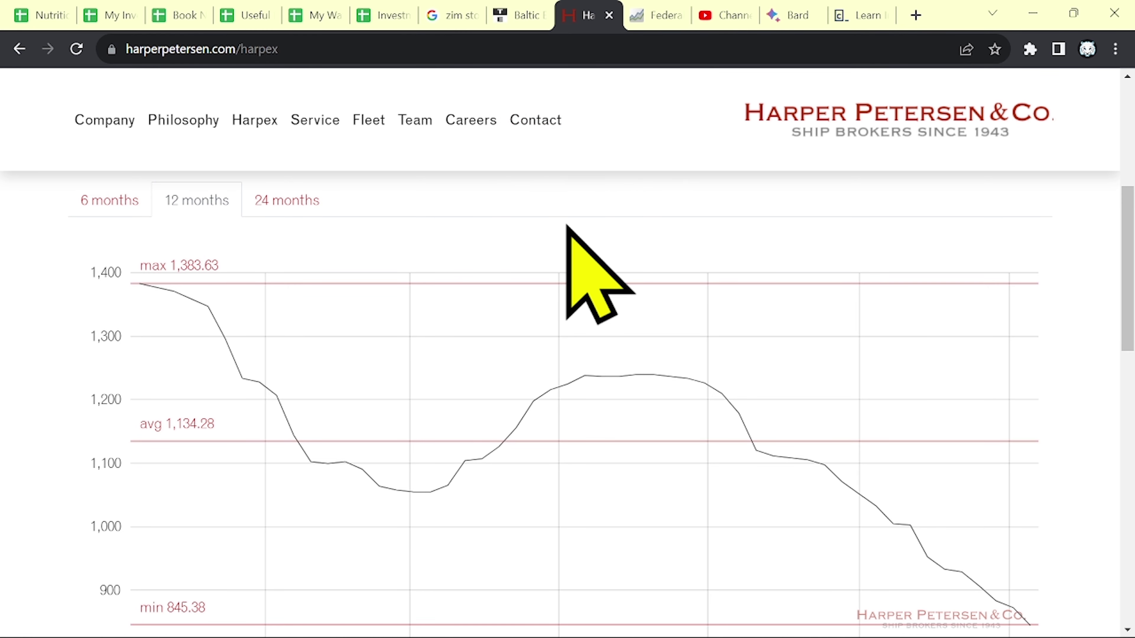
left_click(503, 13)
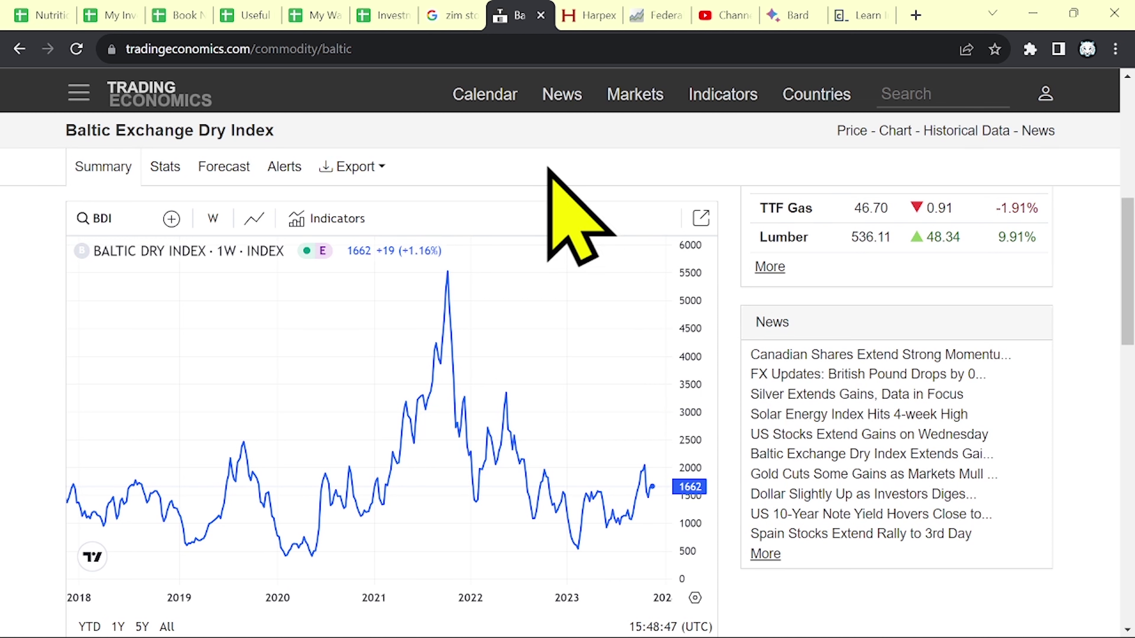
Step: Glance at the spreadsheet, then scroll the Harpex chart to see its 845.38 low
left_click(386, 15)
scroll(722, 380, "up", 5)
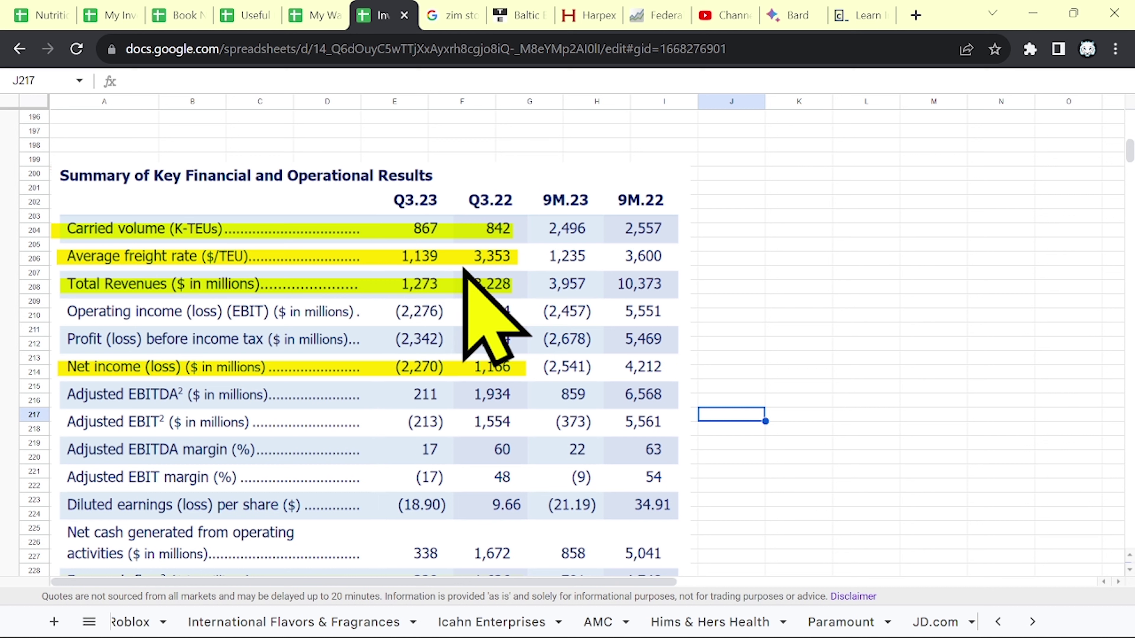
left_click(517, 3)
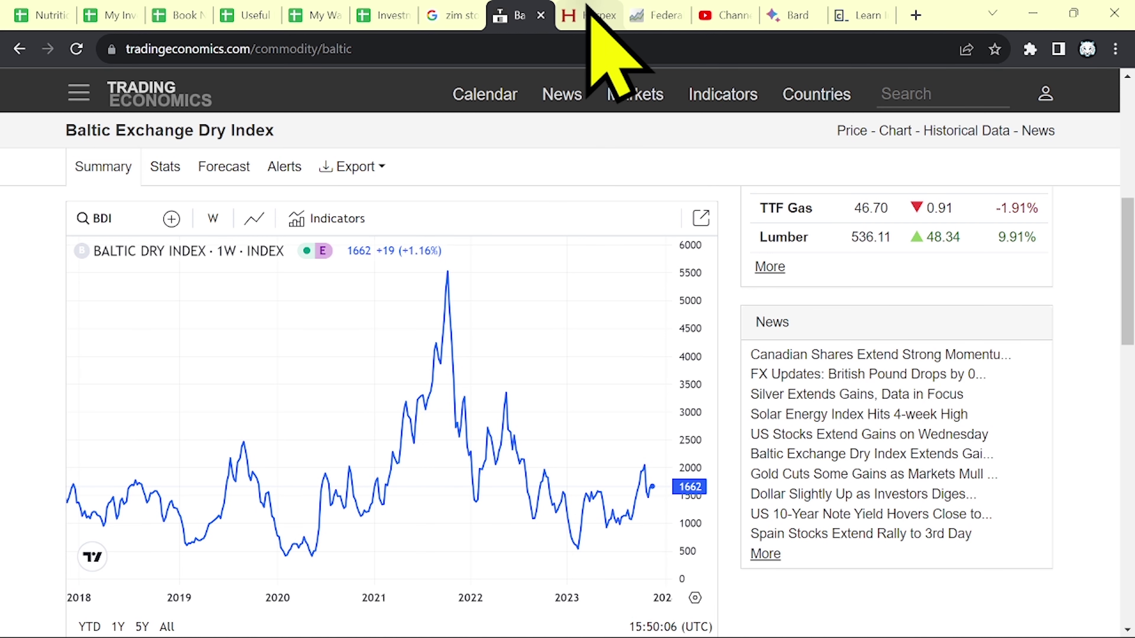
left_click(589, 13)
scroll(937, 514, "down", 5)
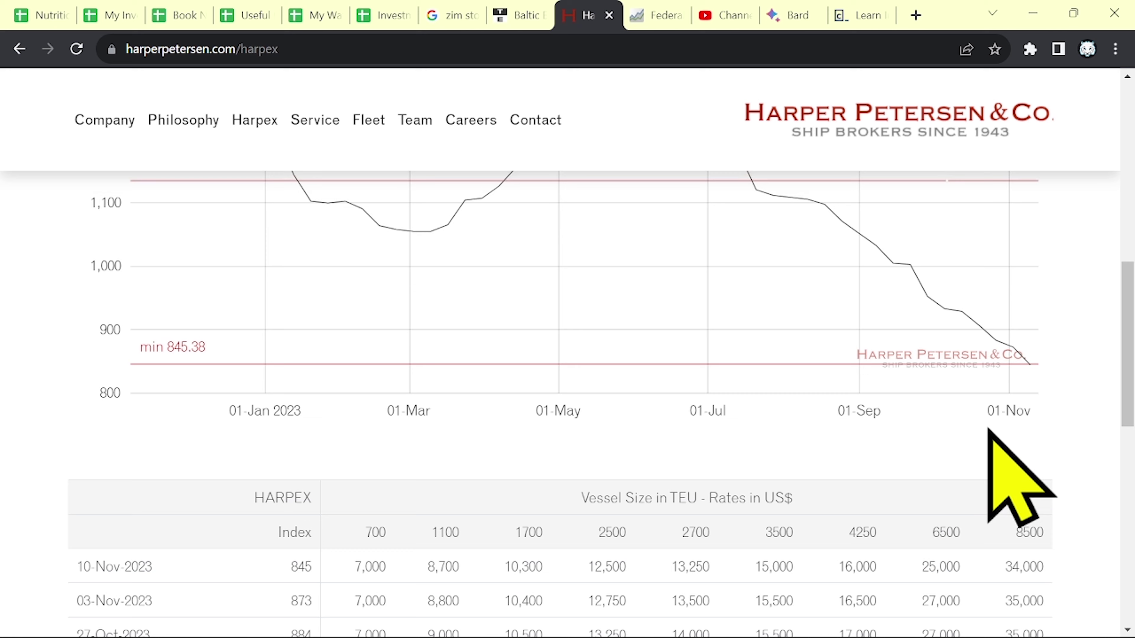
scroll(988, 430, "up", 2)
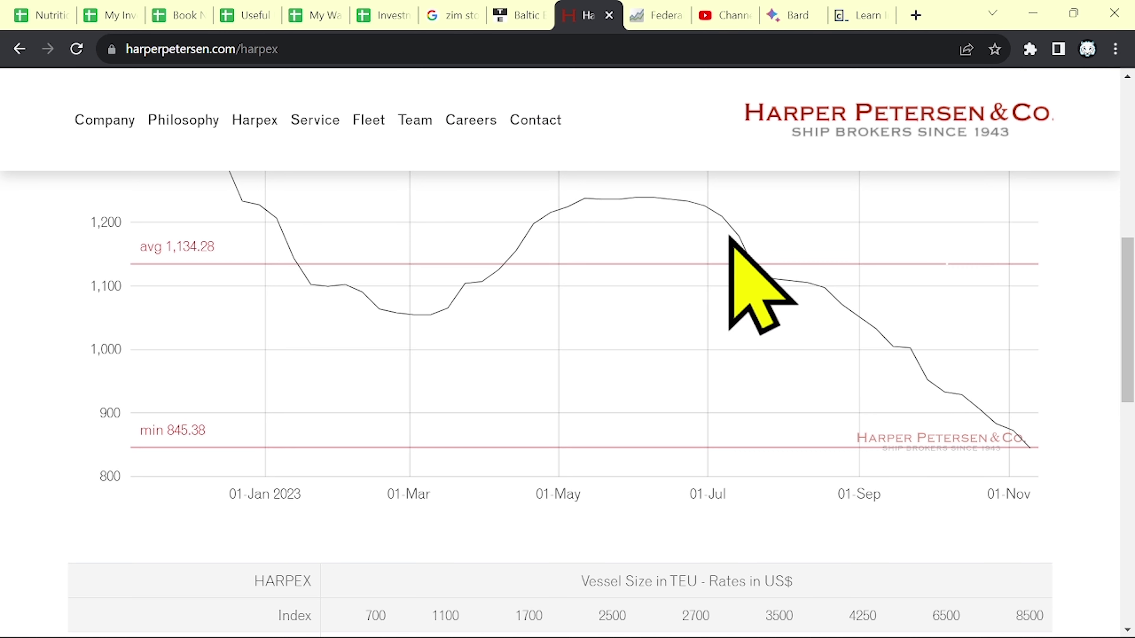
Step: Recheck Baltic and Harpex, then return to the consolidated balance sheet (total assets 8,191.4)
left_click(520, 15)
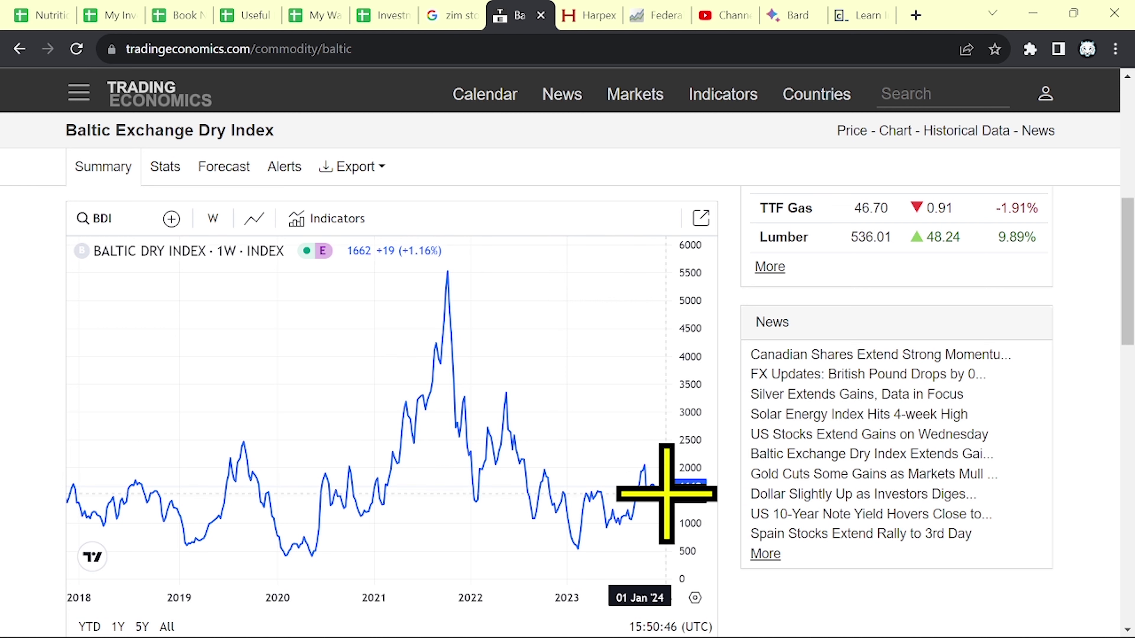
mouse_move(626, 92)
left_click(591, 14)
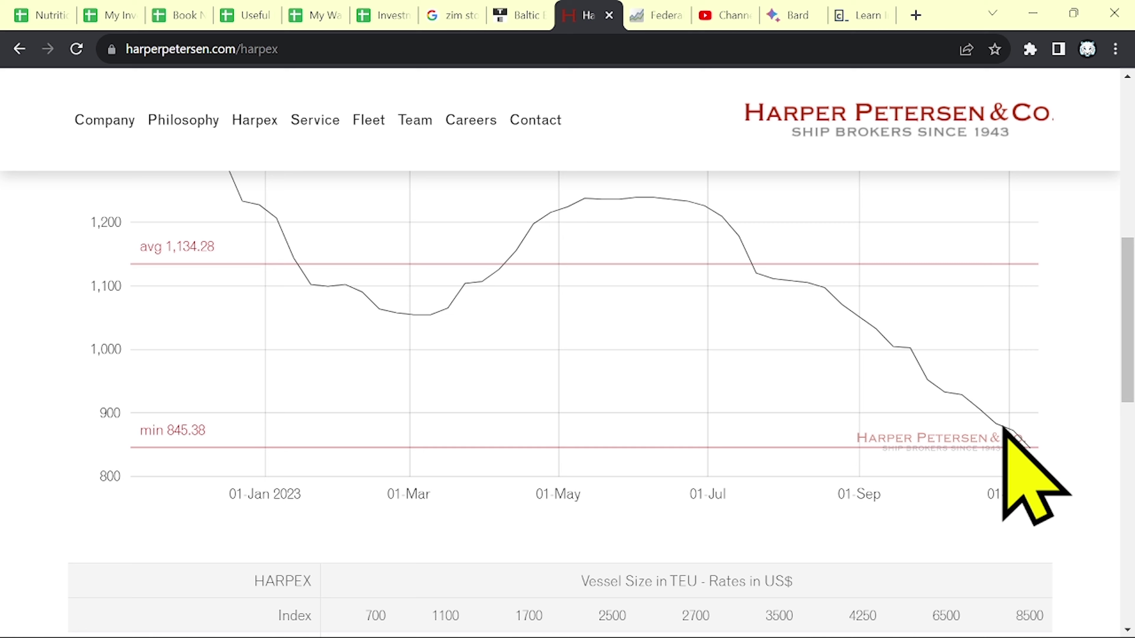
left_click(383, 14)
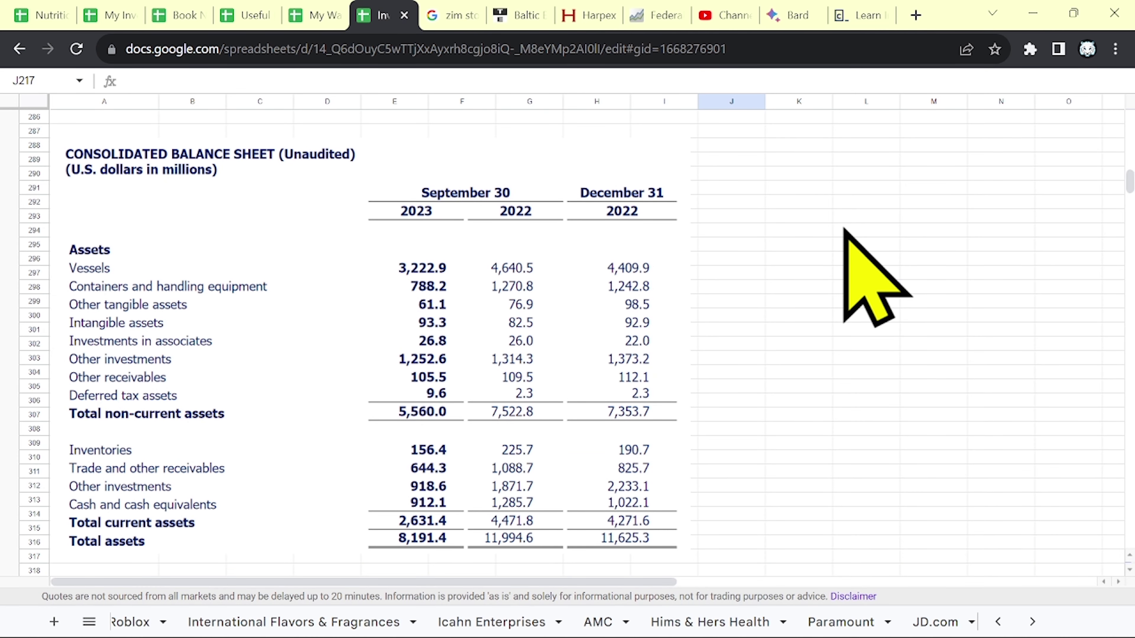
scroll(845, 230, "down", 1)
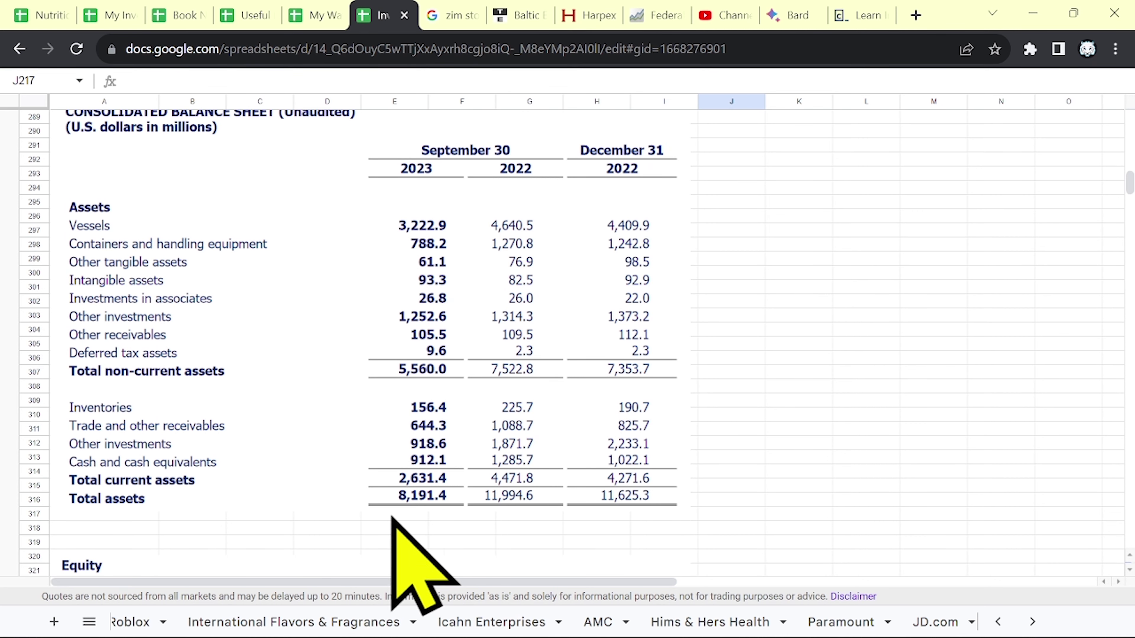
left_click(460, 13)
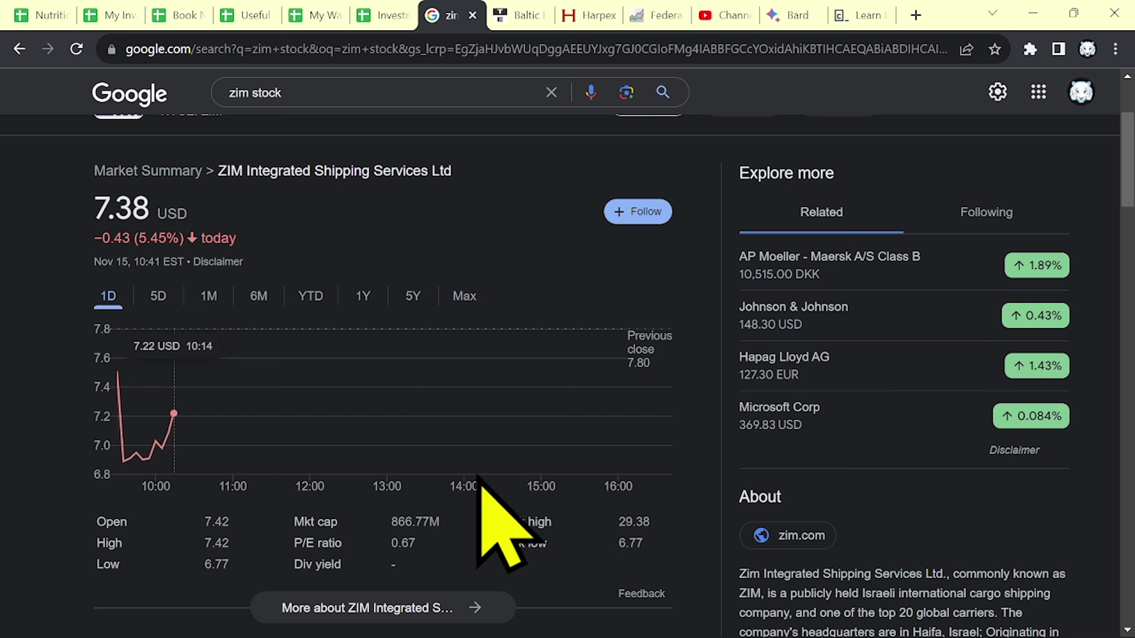
left_click(387, 15)
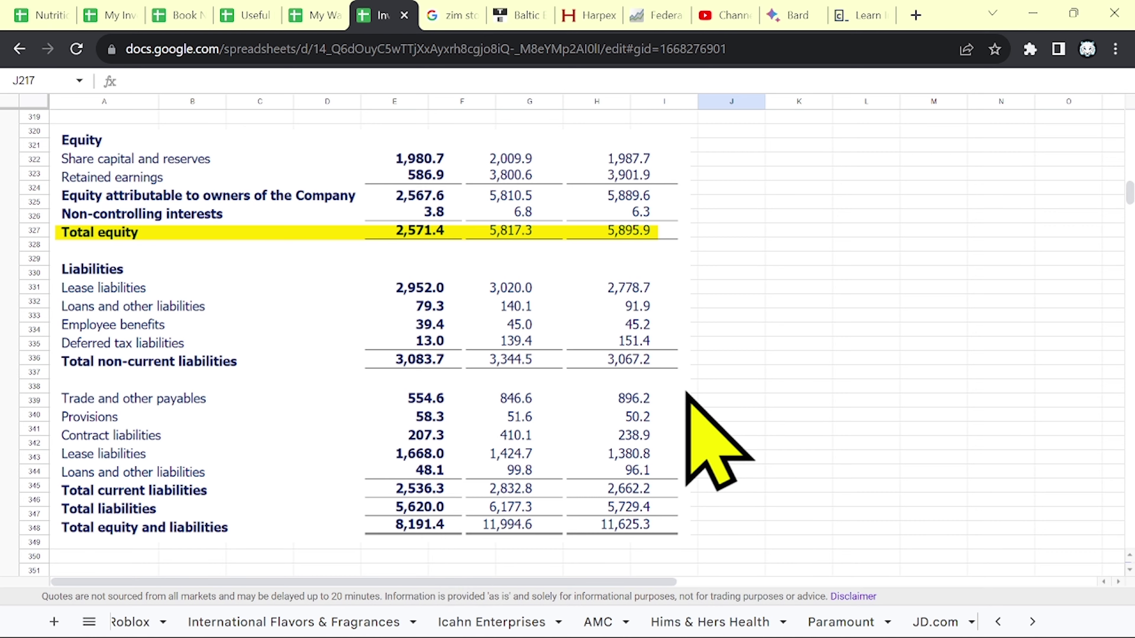
scroll(686, 393, "up", 2)
scroll(687, 393, "up", 4)
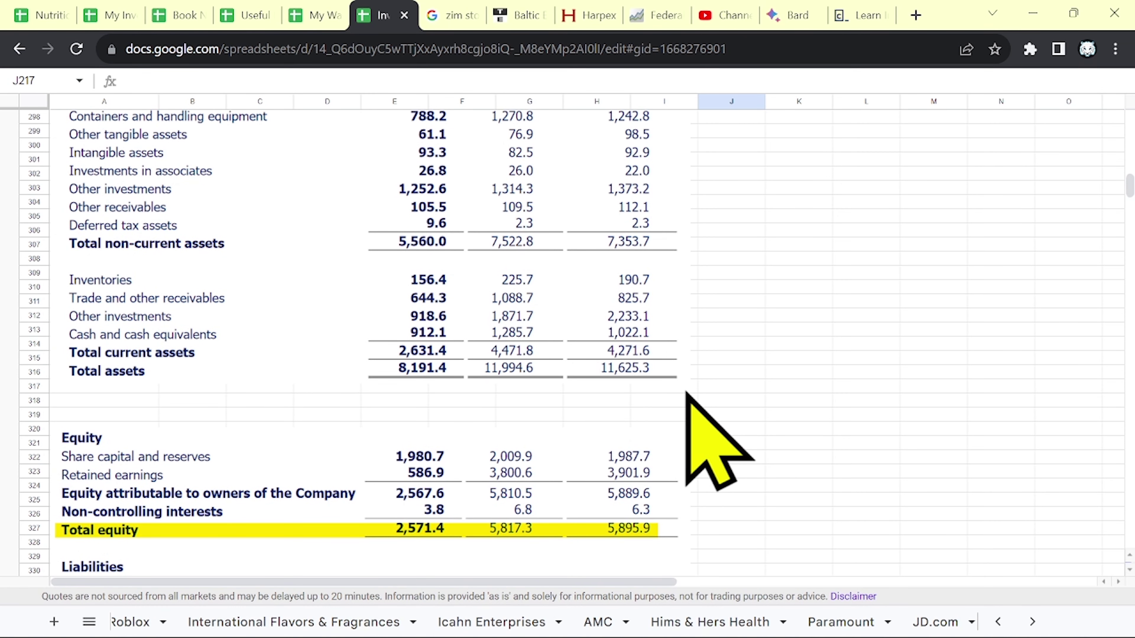
scroll(688, 394, "up", 2)
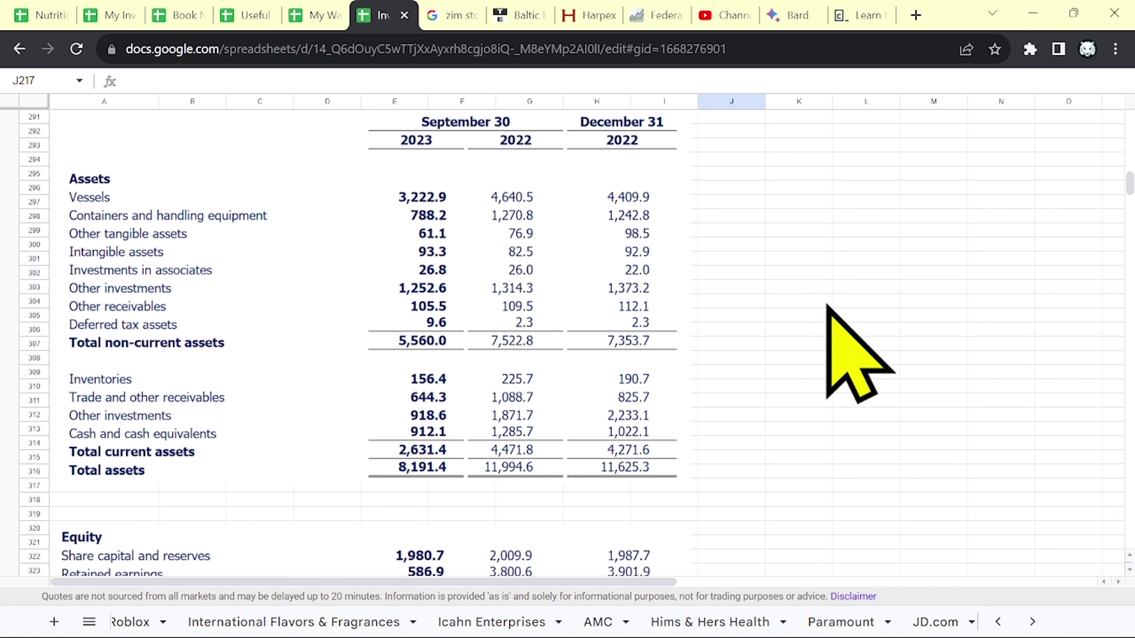
scroll(787, 315, "down", 10)
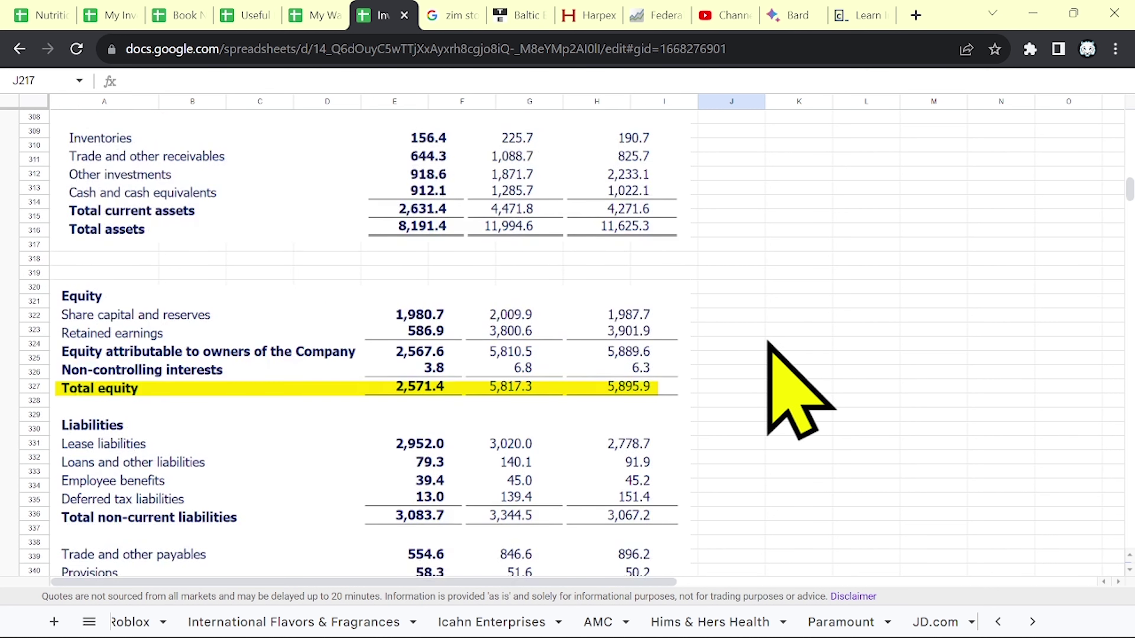
scroll(768, 344, "down", 1)
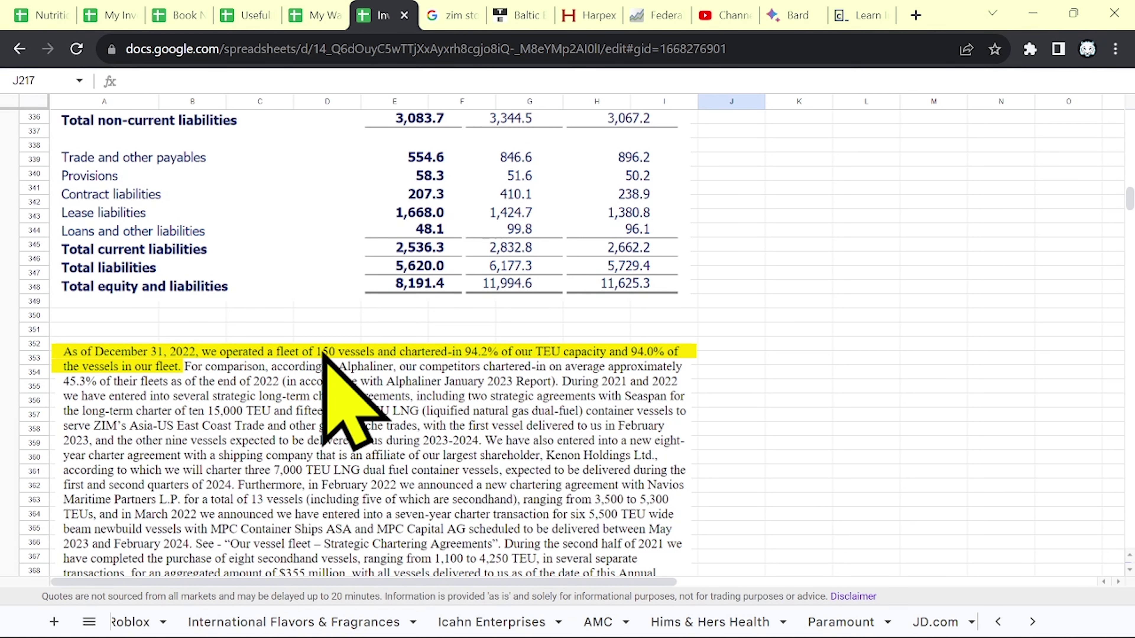
scroll(782, 330, "up", 1)
left_click(799, 329)
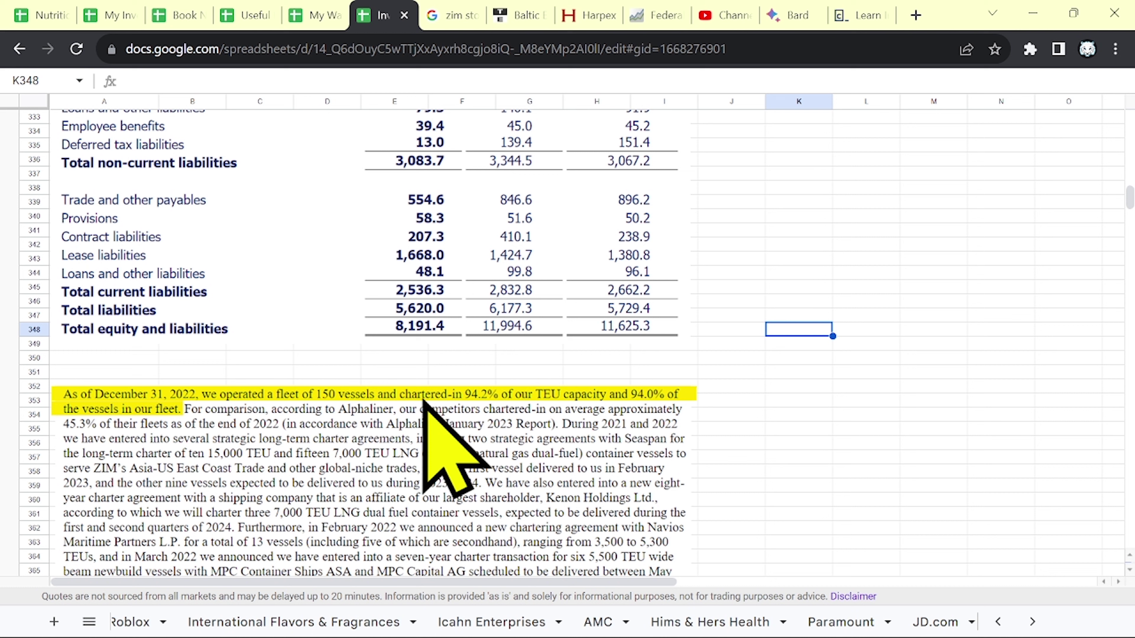
scroll(719, 456, "up", 10)
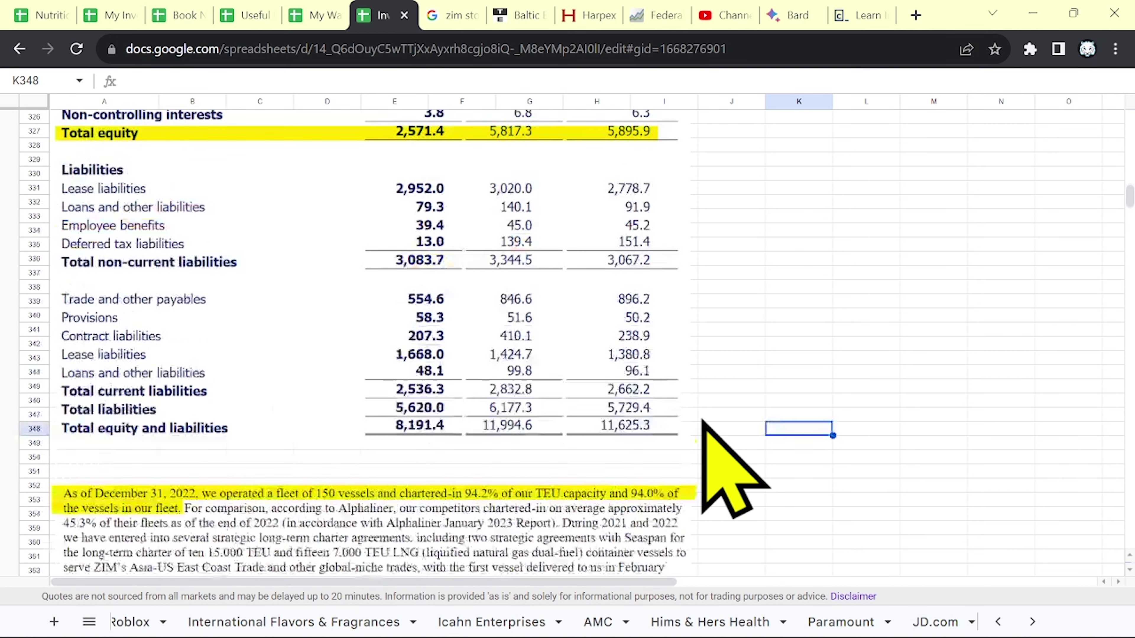
scroll(263, 256, "up", 3)
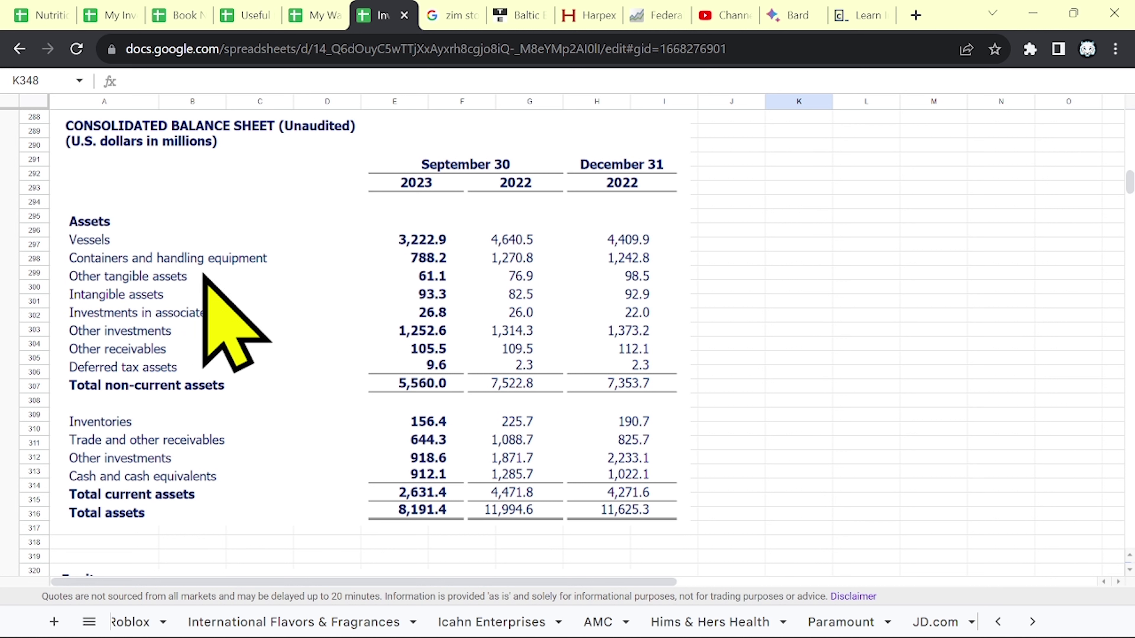
left_click(798, 273)
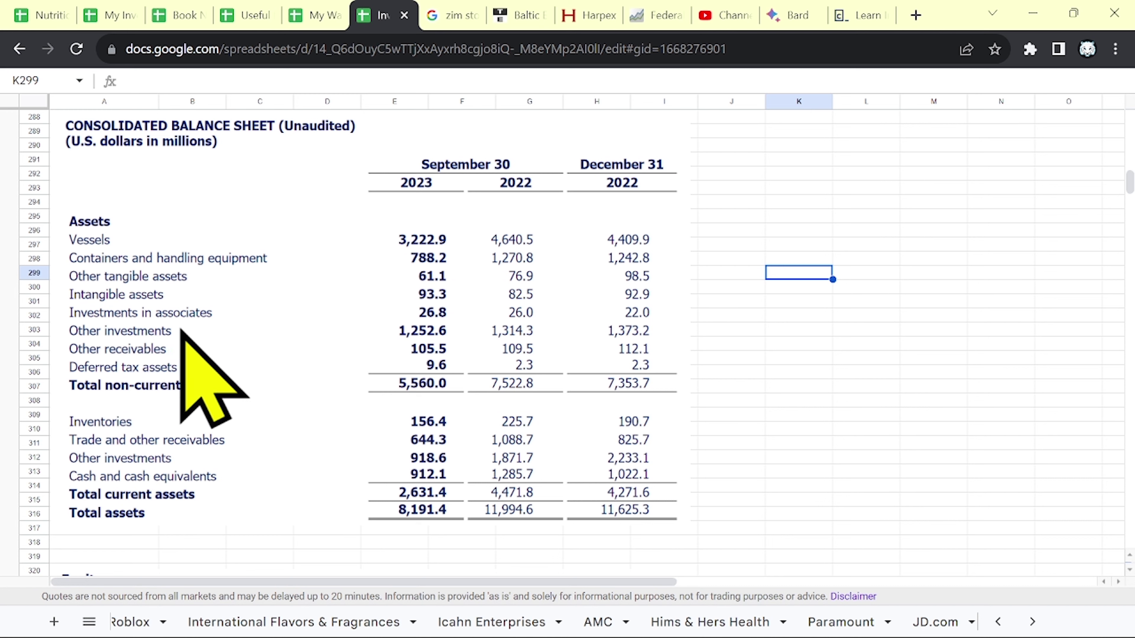
scroll(499, 367, "up", 15)
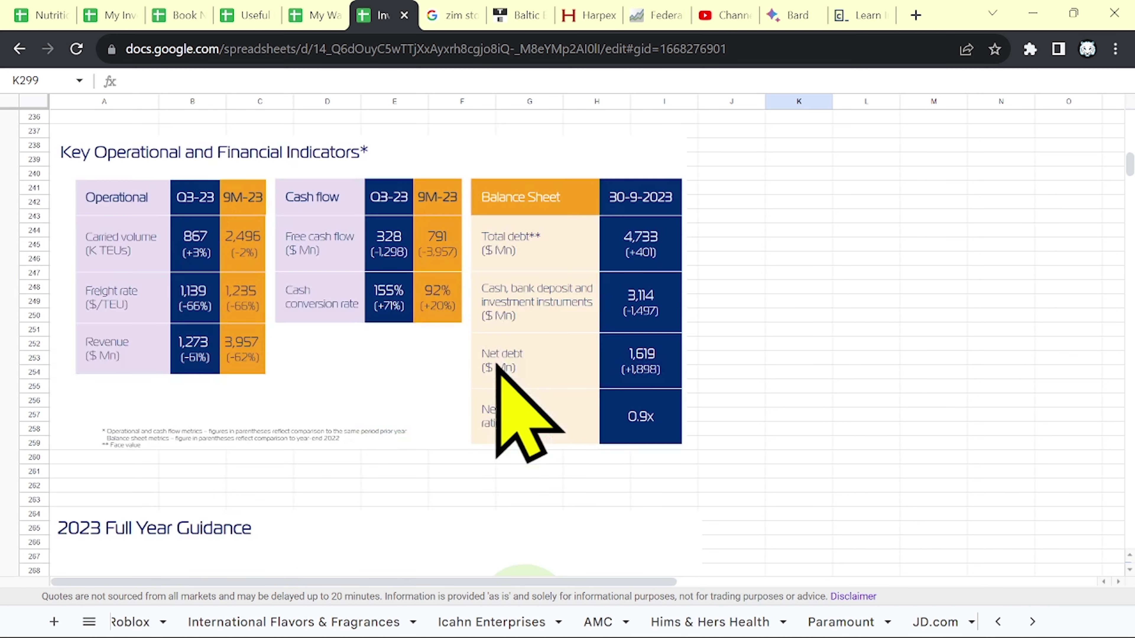
scroll(507, 378, "down", 4)
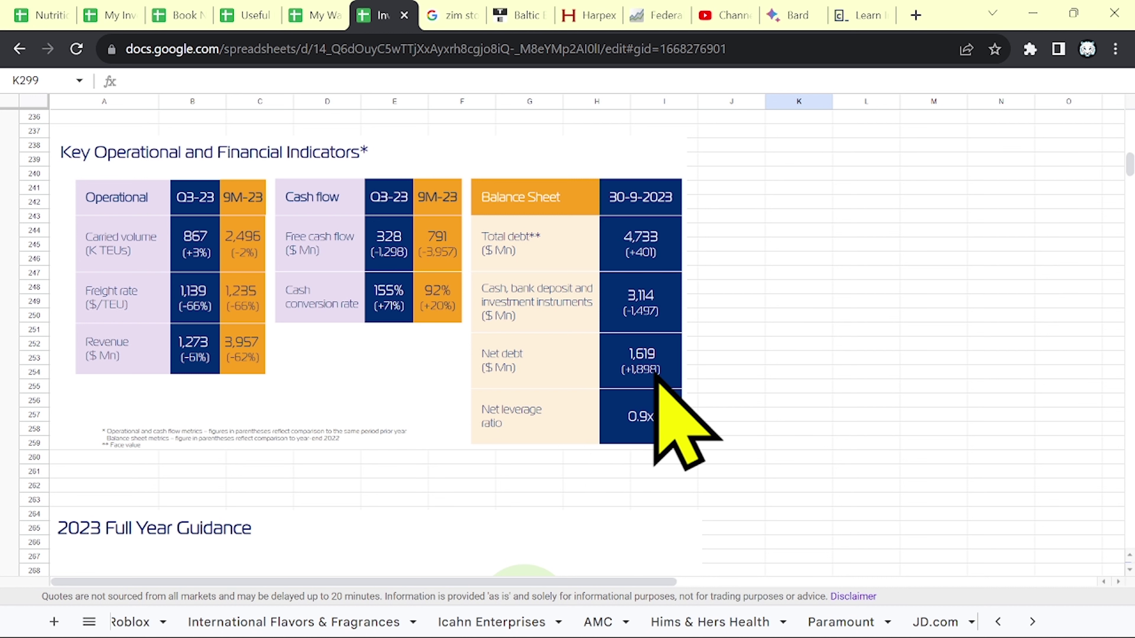
scroll(657, 380, "down", 15)
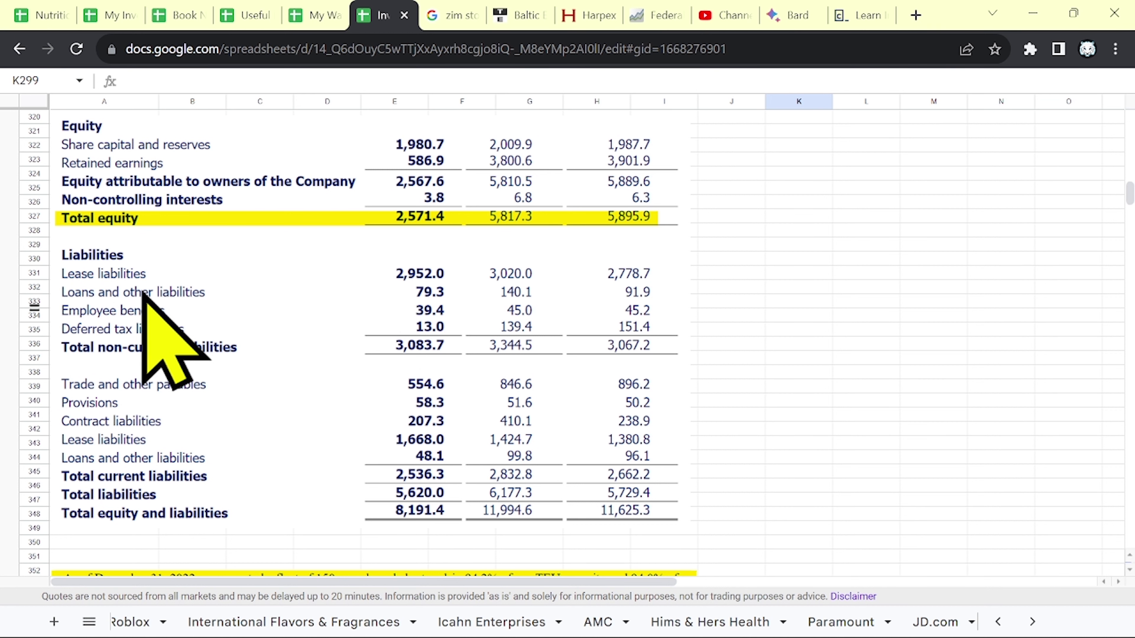
left_click(740, 400)
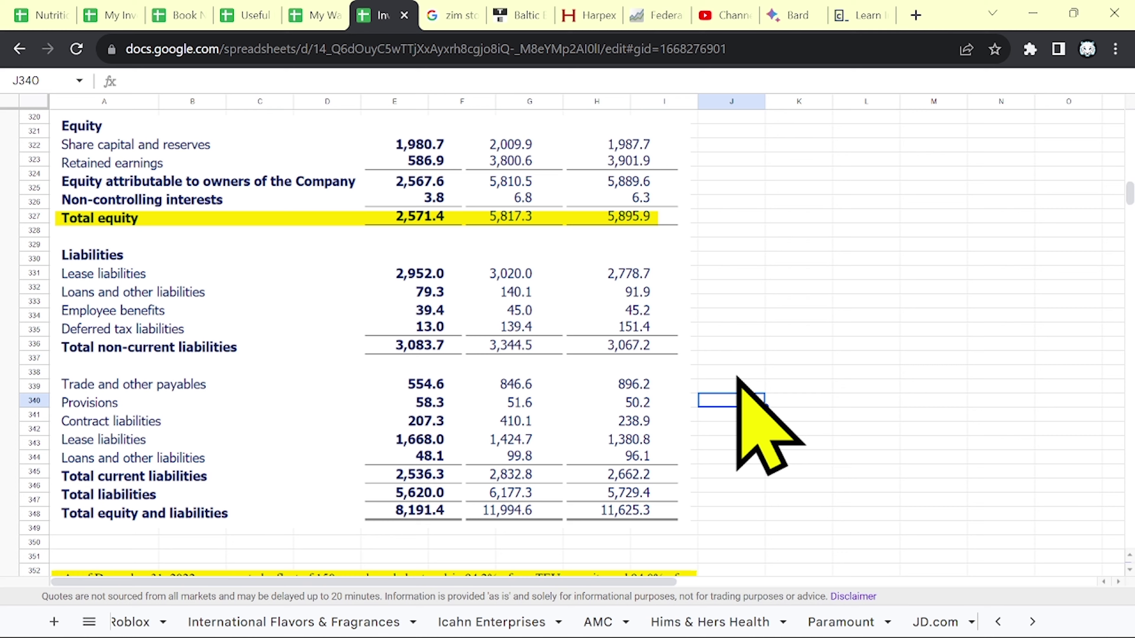
scroll(733, 393, "down", 15)
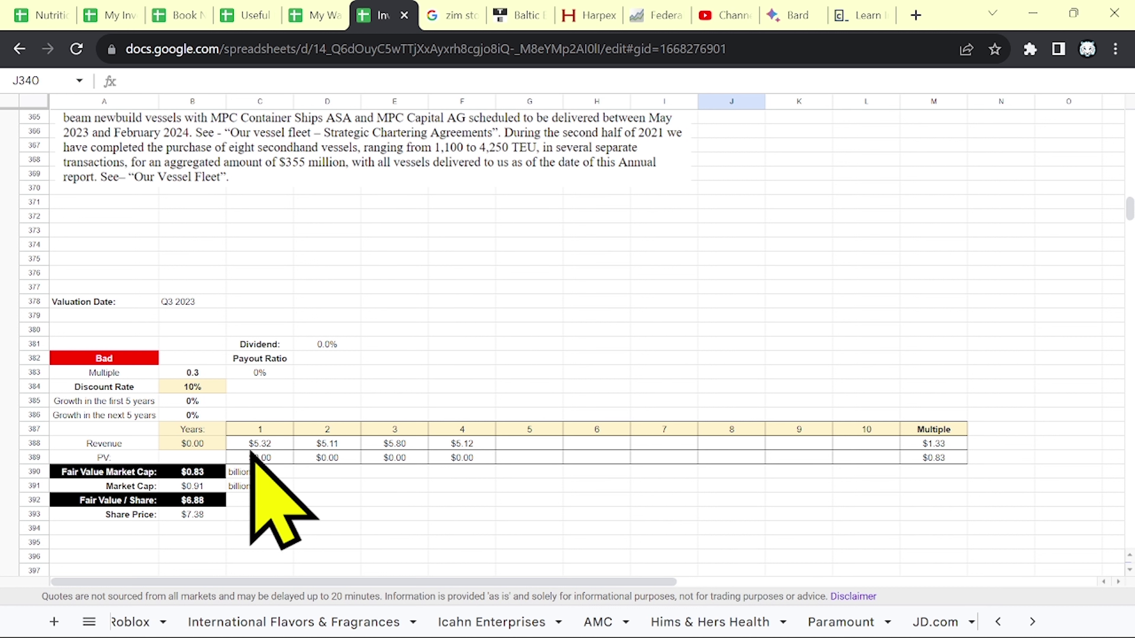
left_click_drag(268, 445, 465, 445)
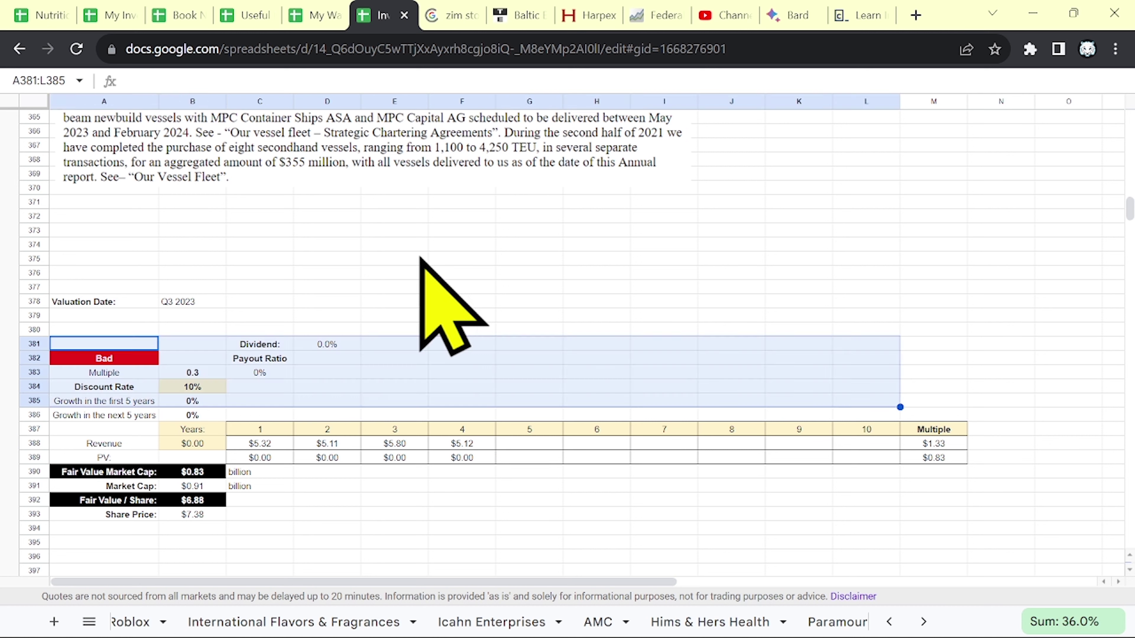
left_click(395, 258)
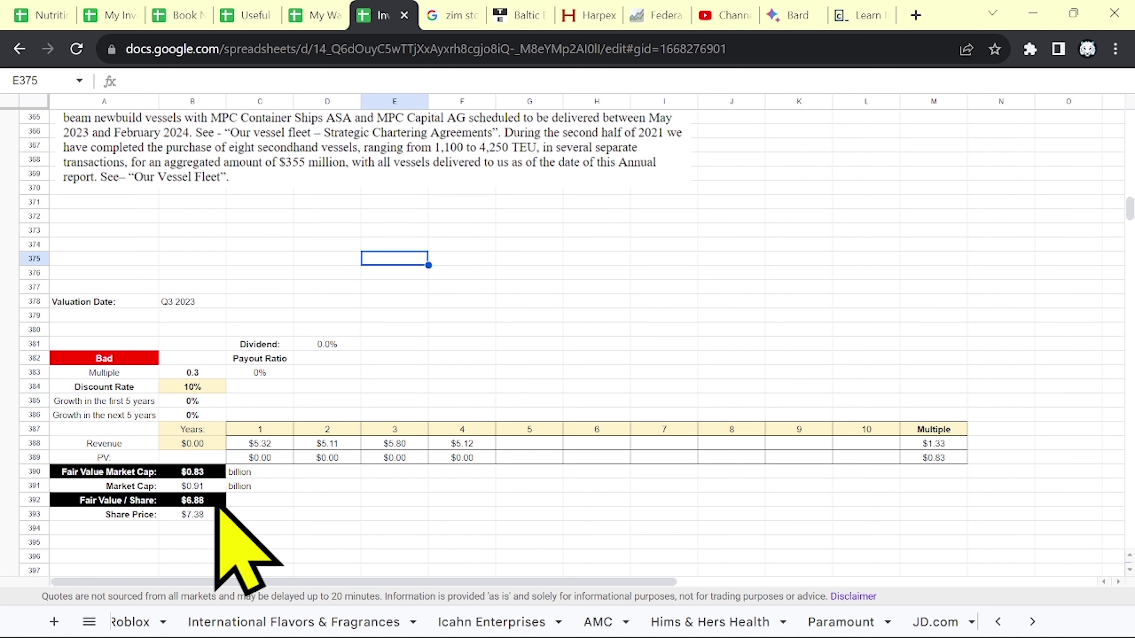
left_click(249, 491)
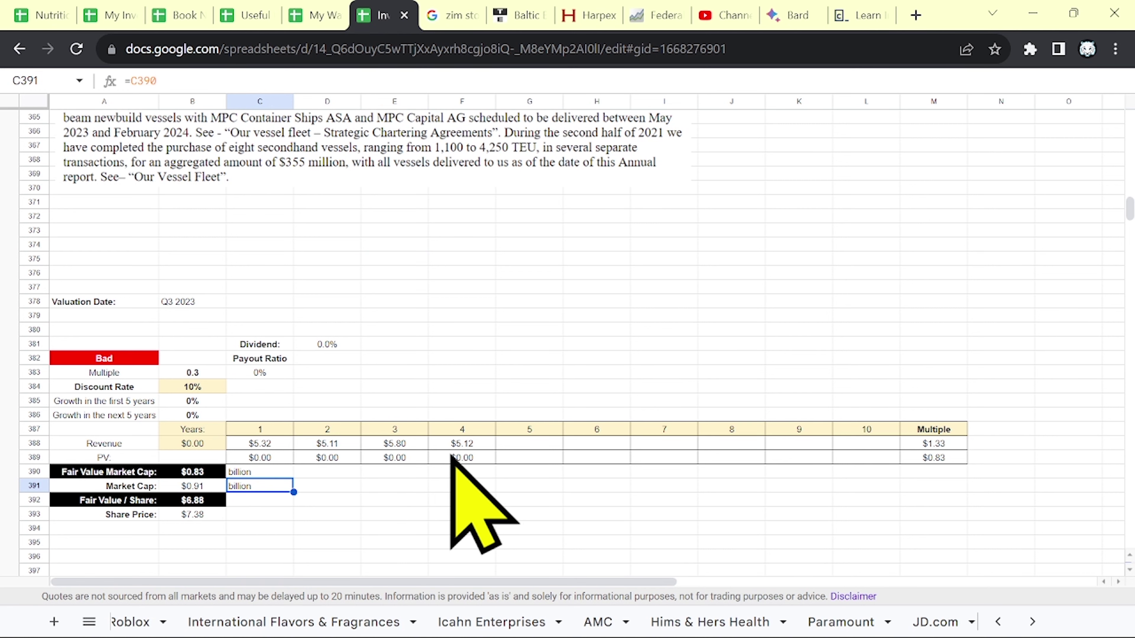
left_click(527, 13)
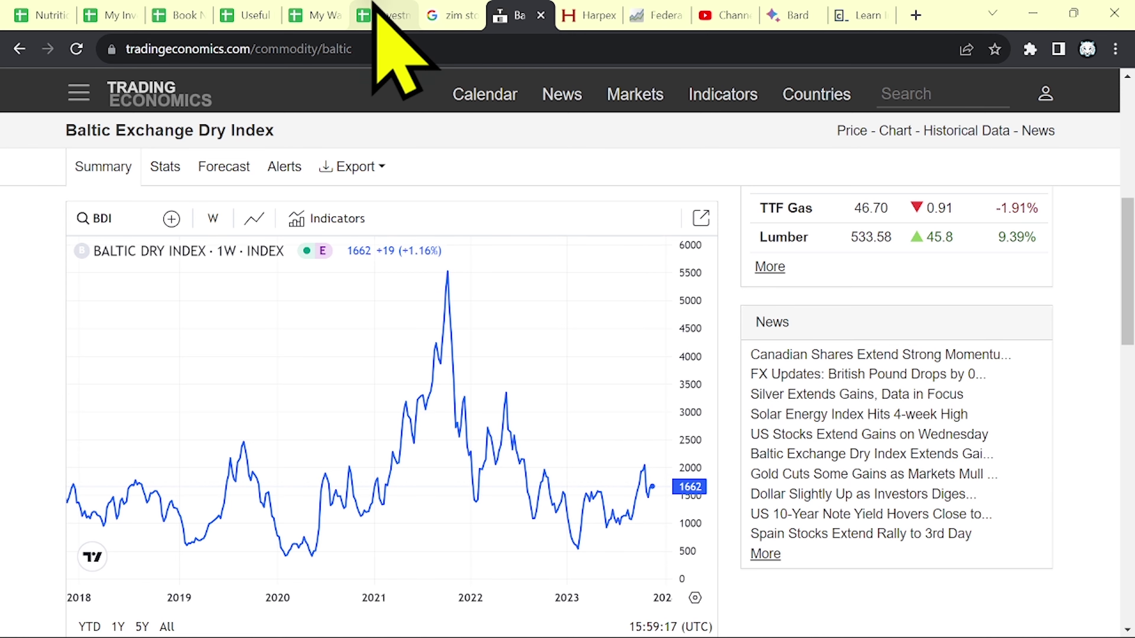
left_click(383, 13)
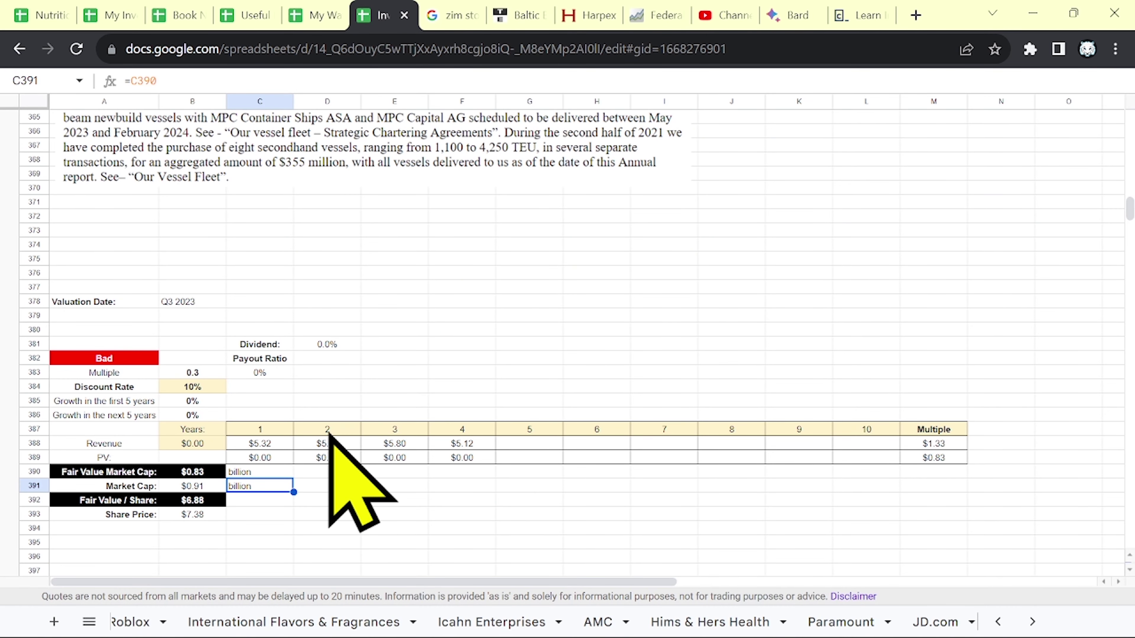
key("ctrl+a")
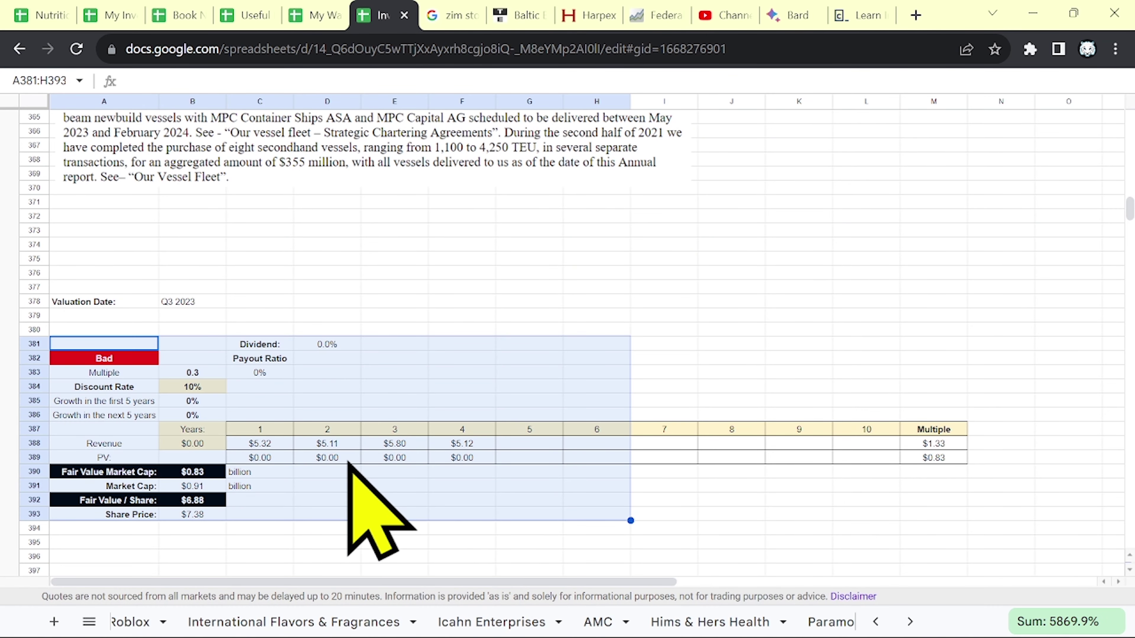
scroll(448, 302, "down", 1)
scroll(448, 302, "down", 5)
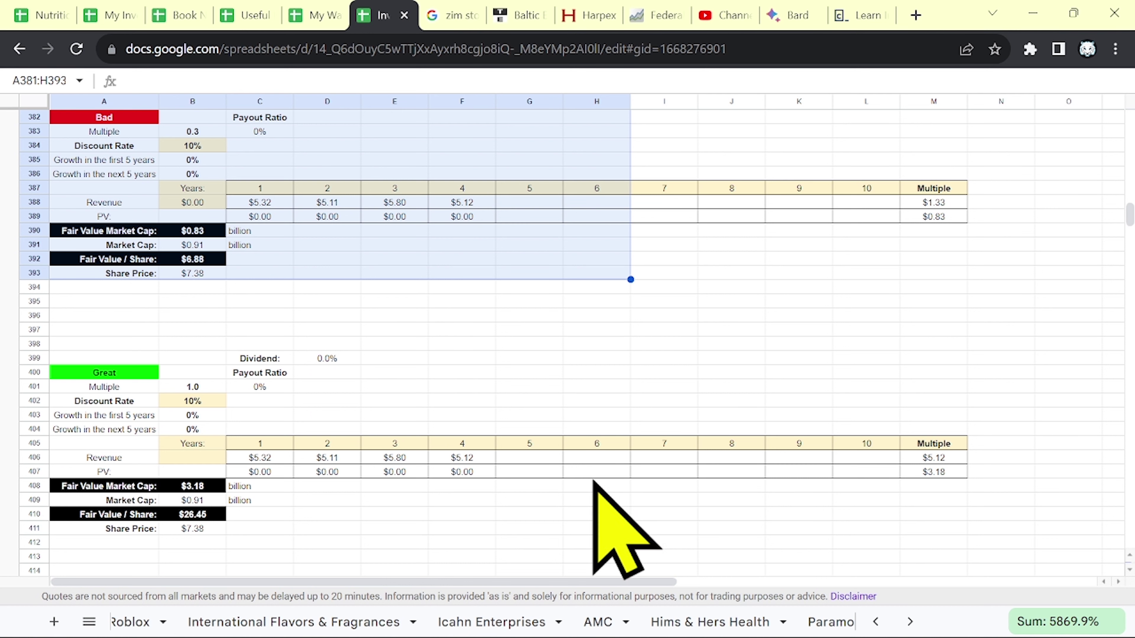
left_click_drag(87, 345, 702, 535)
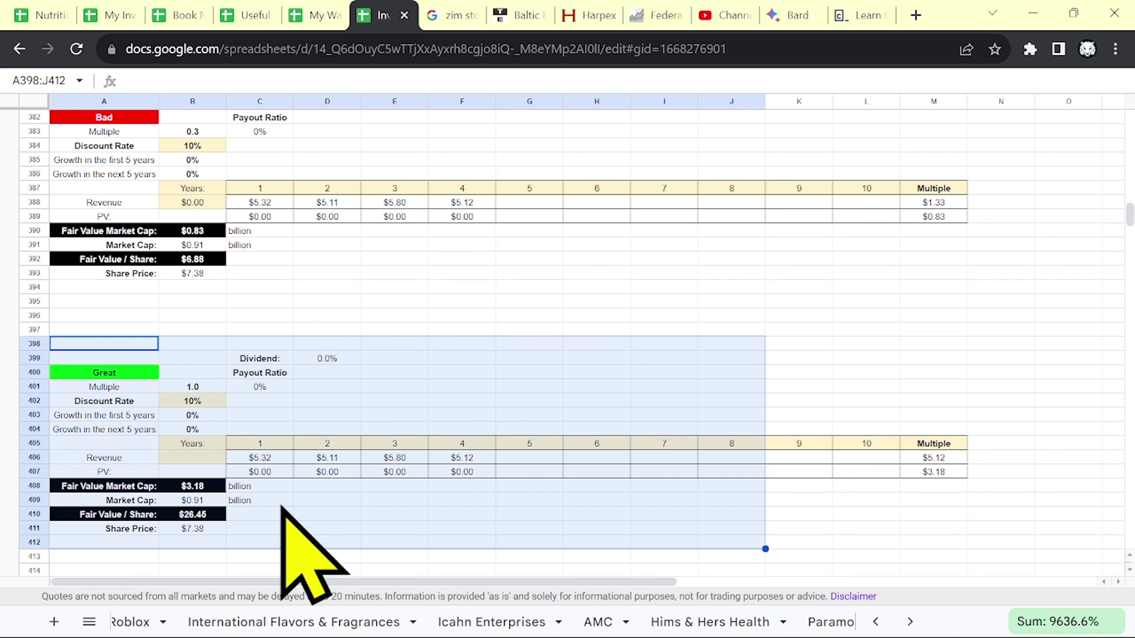
key("shift+Right")
key("shift+Up")
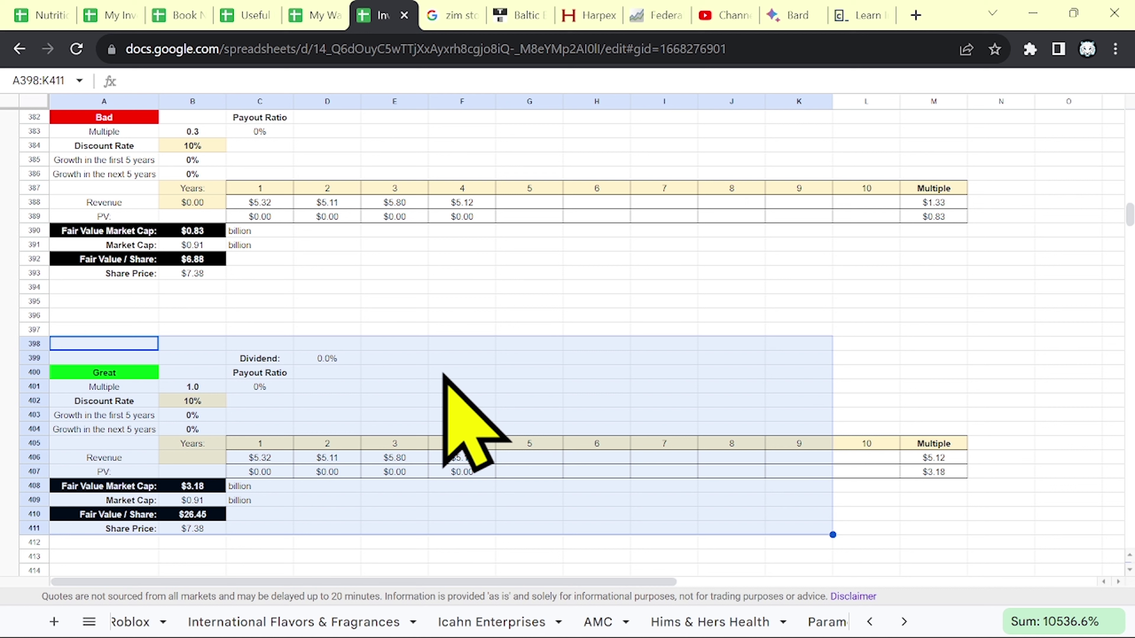
key("ctrl+Tab")
key("ctrl+Tab")
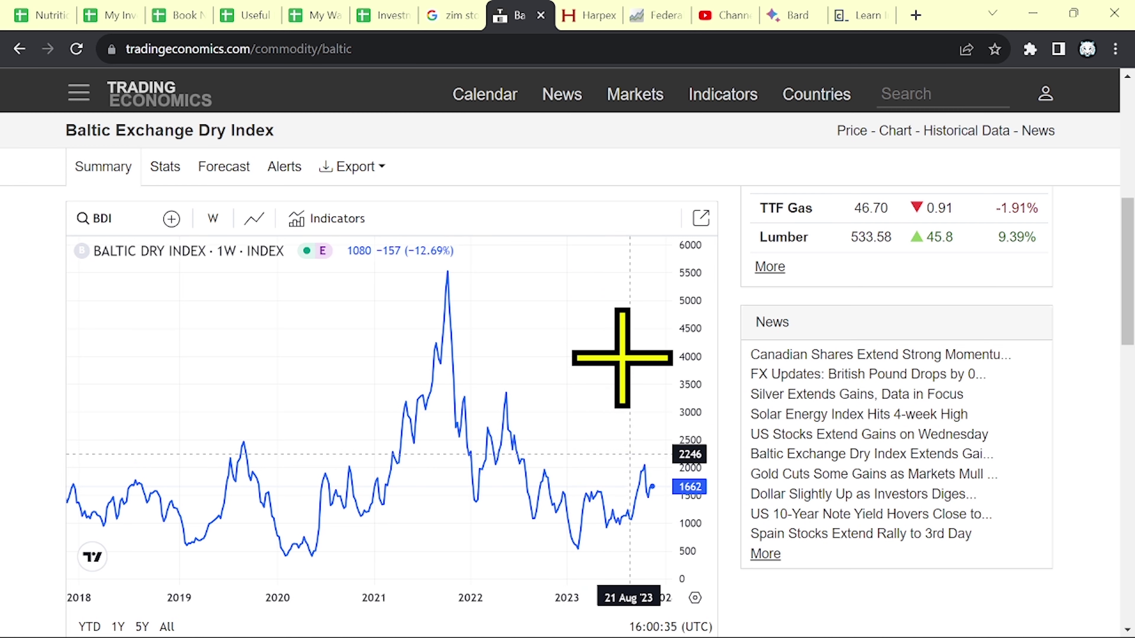
key("ctrl+shift+Tab")
key("ctrl+shift+Tab")
scroll(462, 255, "down", 5)
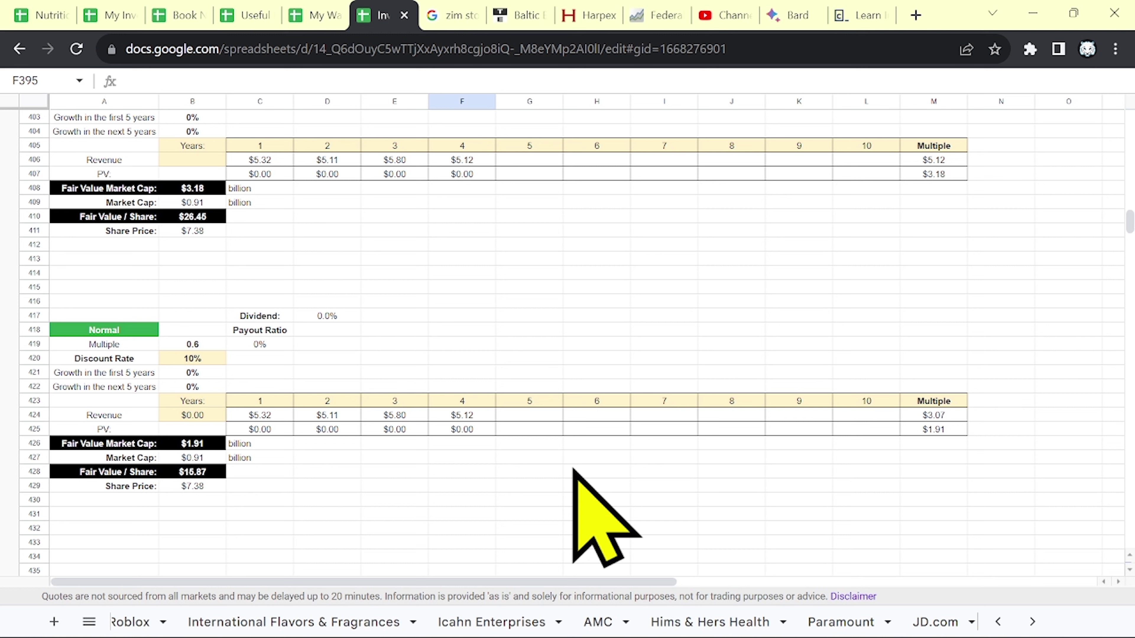
scroll(560, 460, "up", 5)
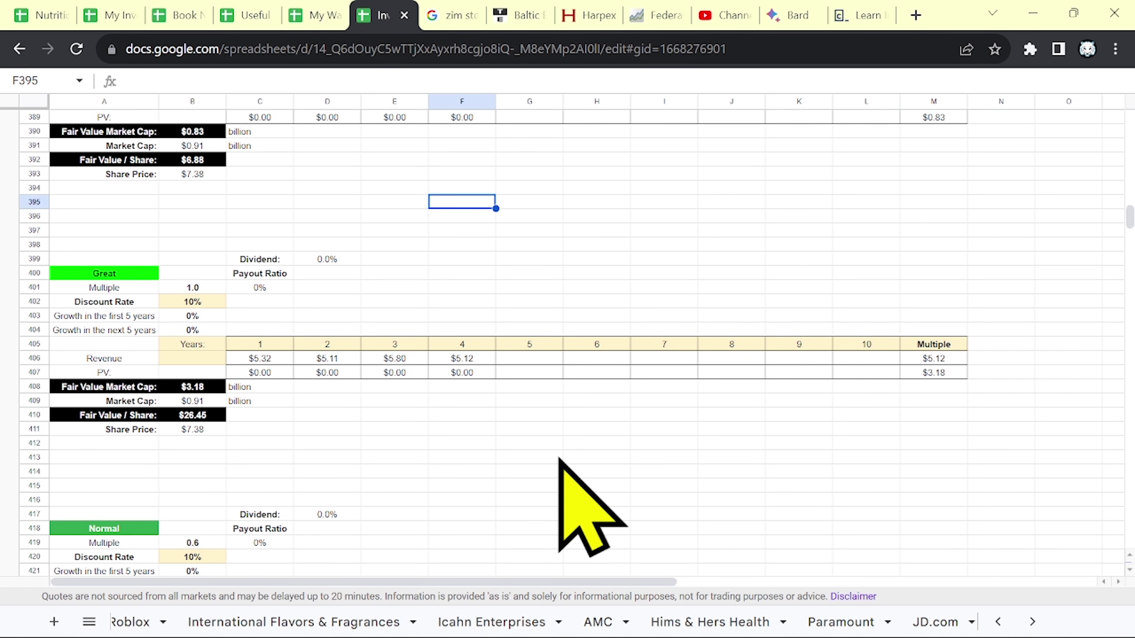
scroll(560, 461, "up", 6)
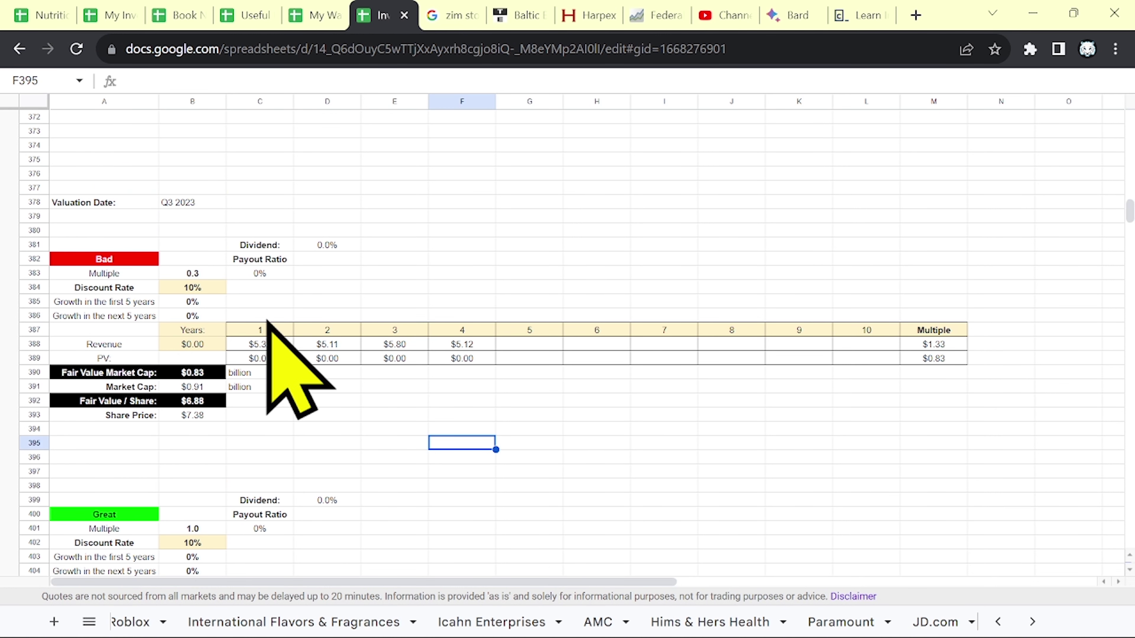
left_click_drag(104, 245, 596, 442)
left_click_drag(1129, 210, 1129, 118)
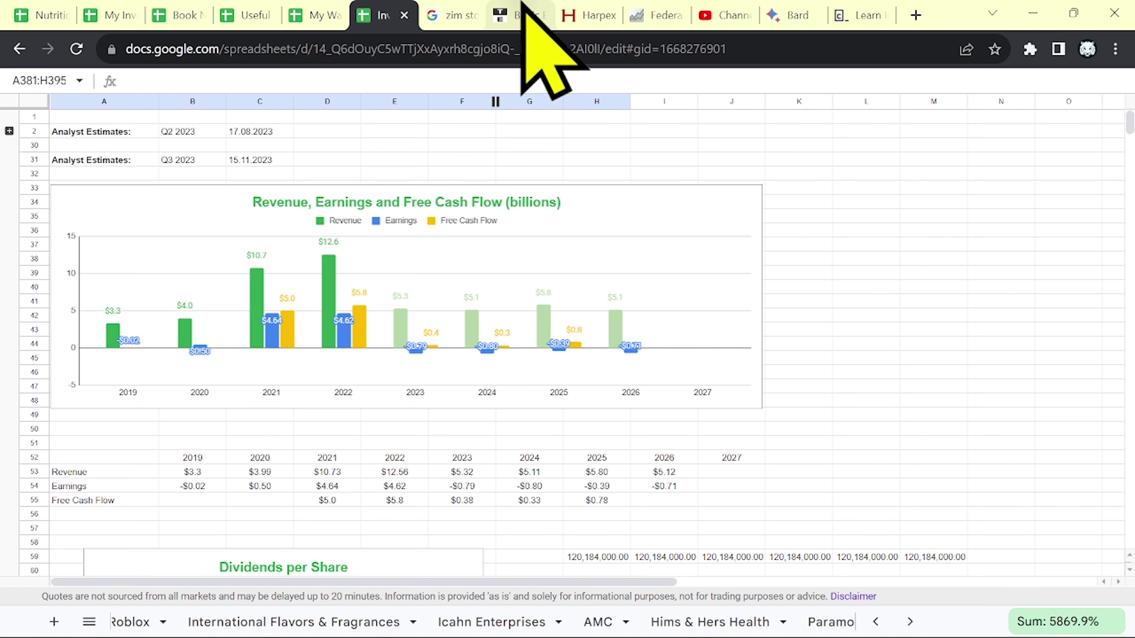
Step: Look over the Baltic Dry Index and Harpex charts, then return to Google's ZIM quote (7.64 USD)
left_click(524, 13)
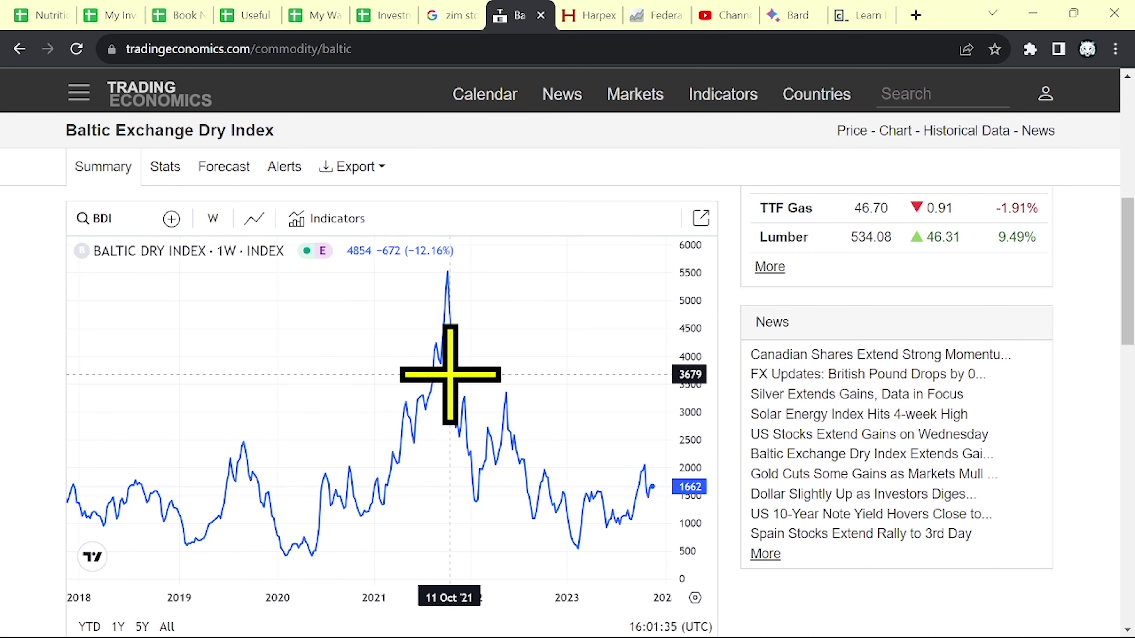
left_click(589, 15)
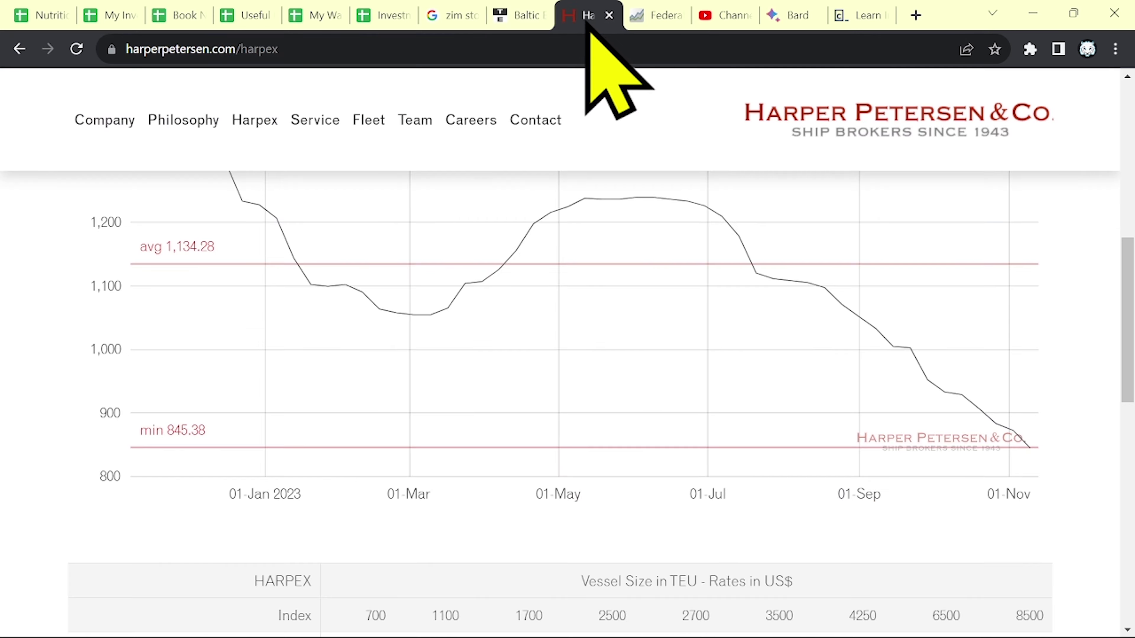
scroll(849, 494, "up", 2)
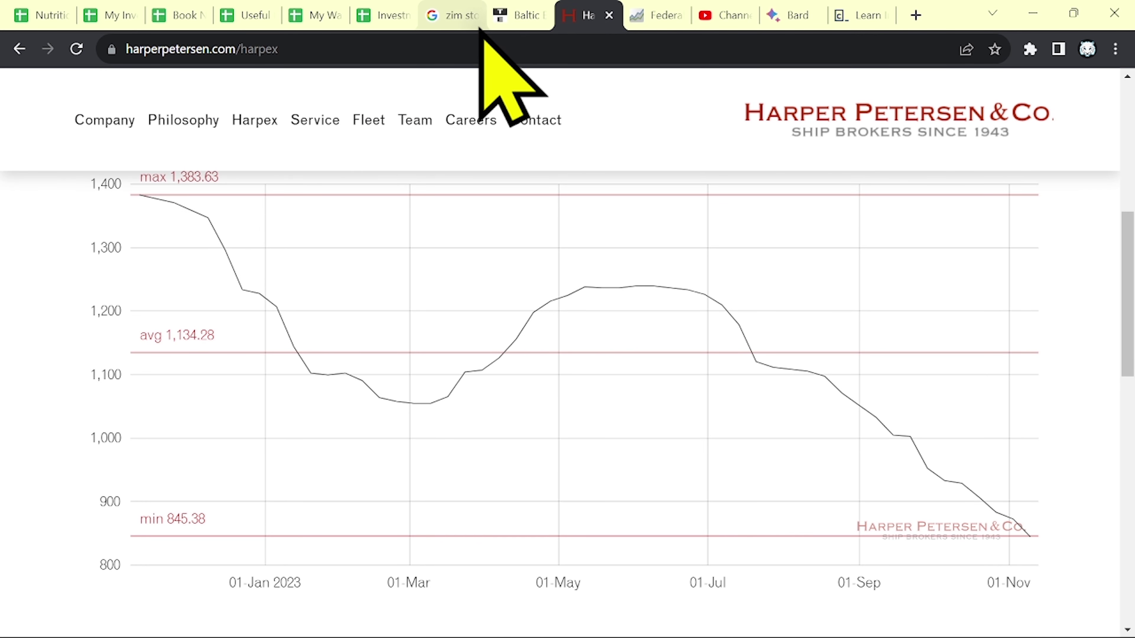
left_click(449, 18)
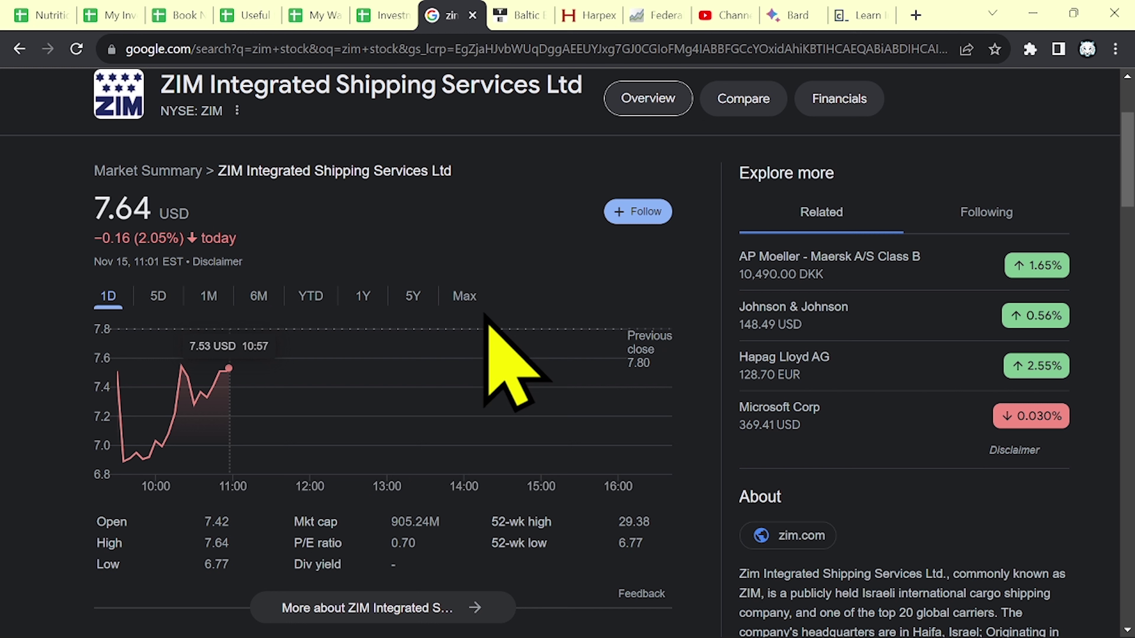
Step: Switch the ZIM stock chart to the Max range: 7.62 USD, down 36.72% since listing
left_click(465, 296)
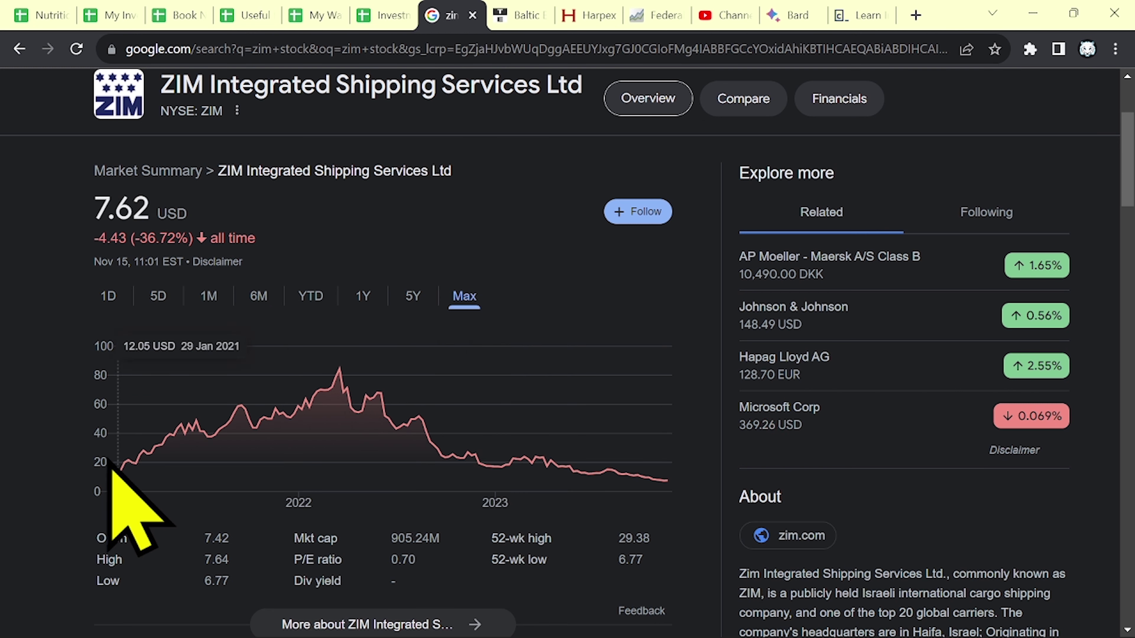
key("ctrl+Tab")
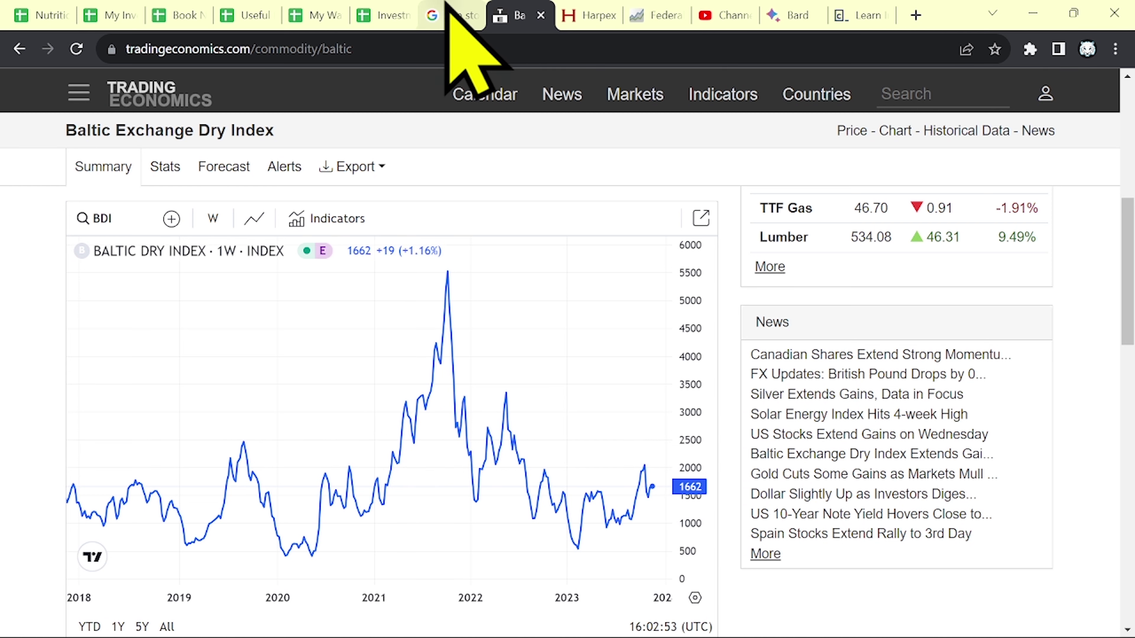
left_click(463, 16)
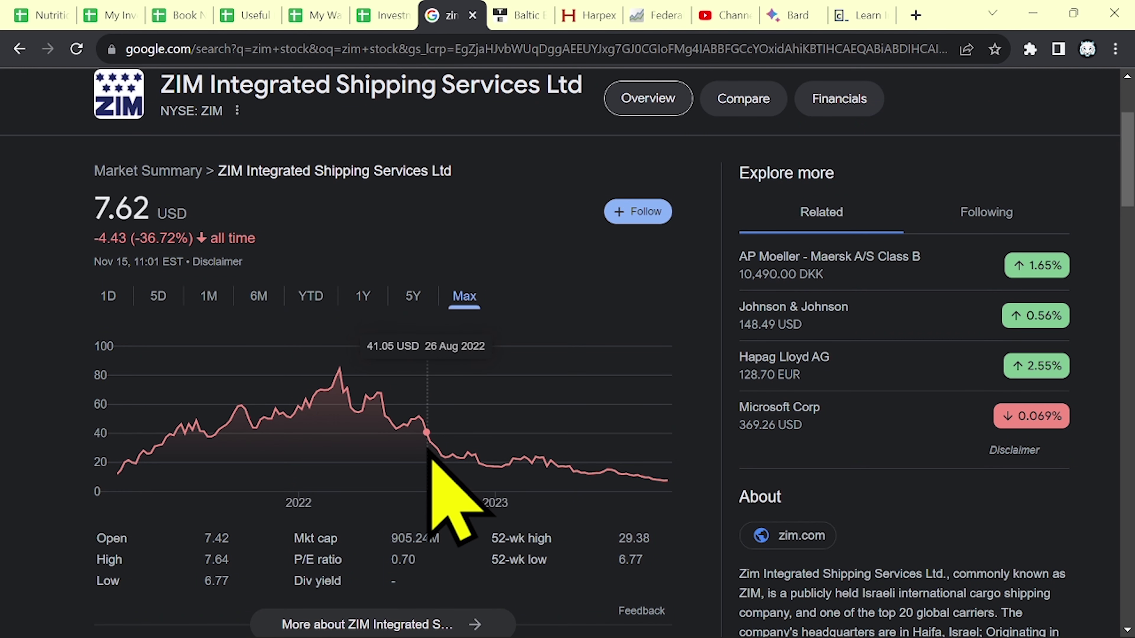